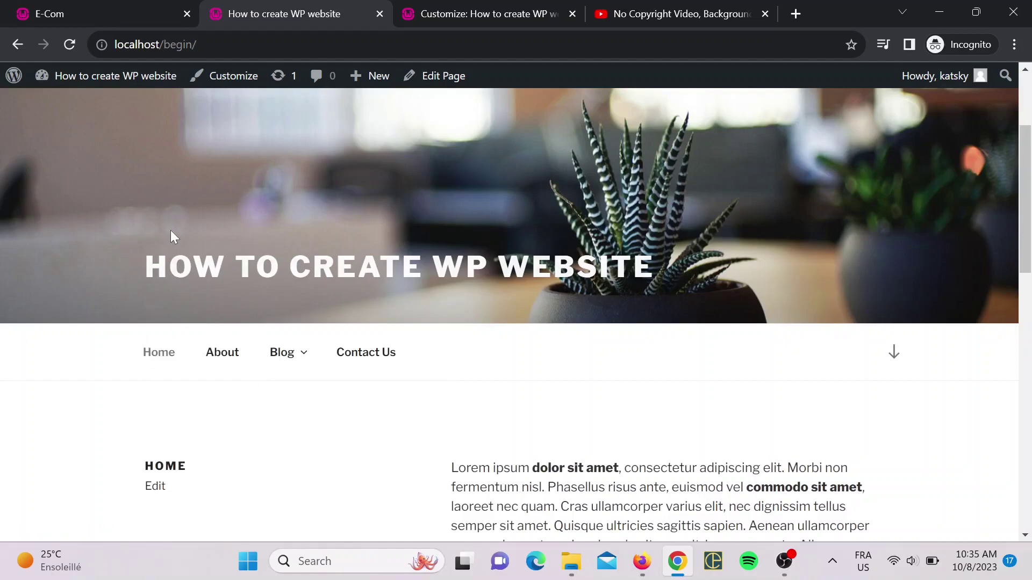
Open the theme customizer for the site and go to its Site Identity settings
click(224, 73)
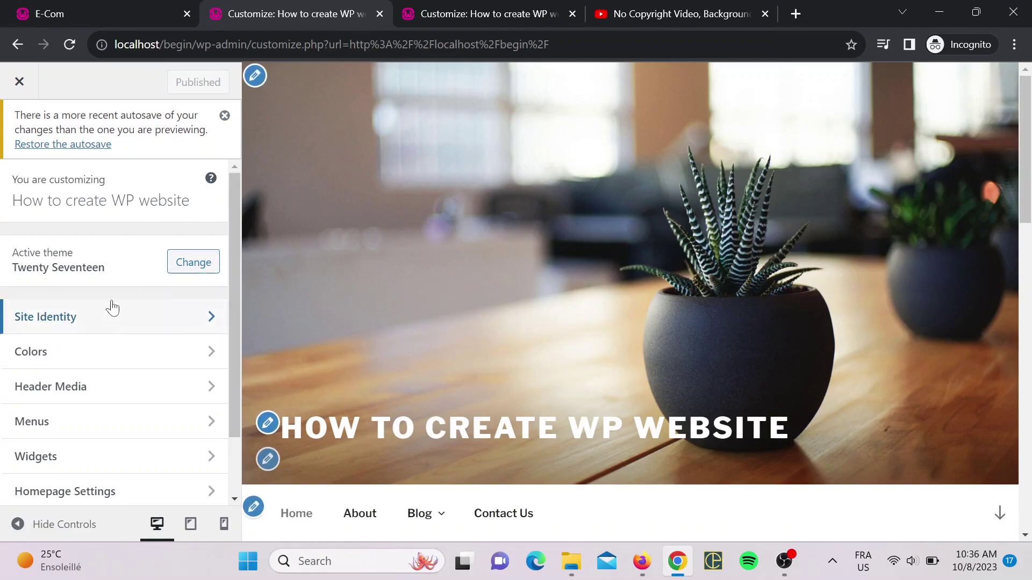
scroll(115, 328, down, 1)
scroll(119, 351, up, 1)
click(126, 316)
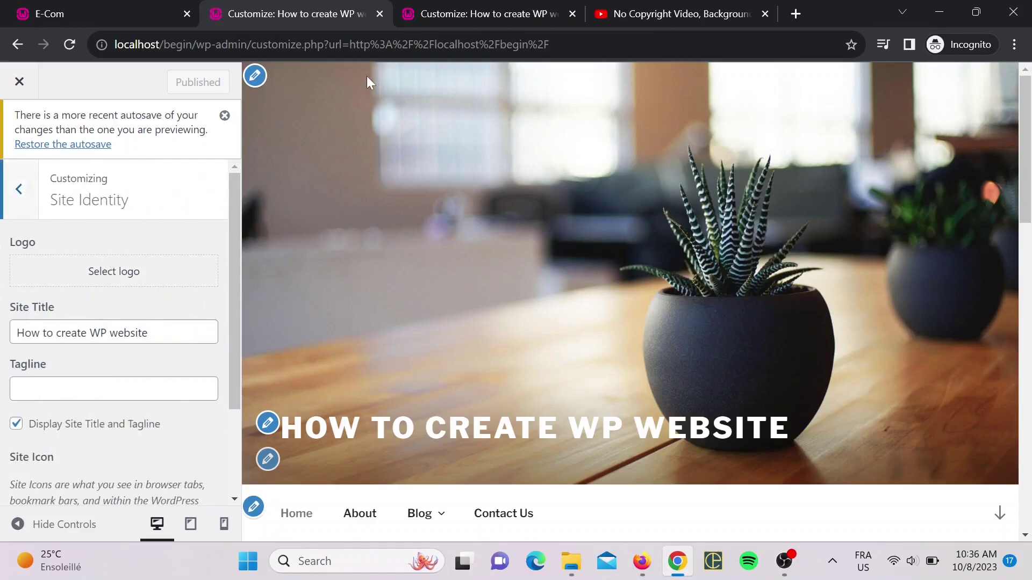
scroll(440, 361, down, 1)
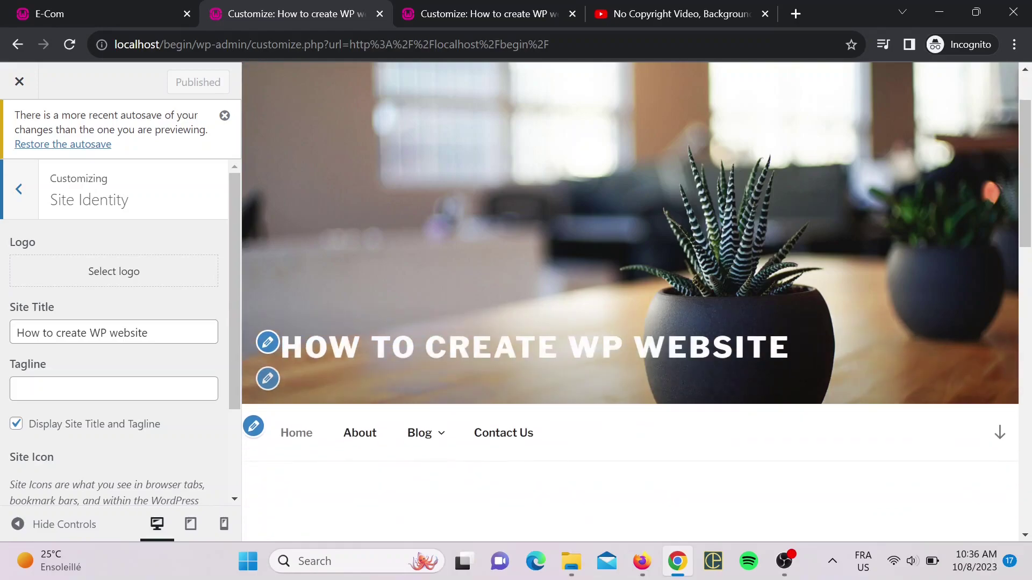
triple_click(16, 336)
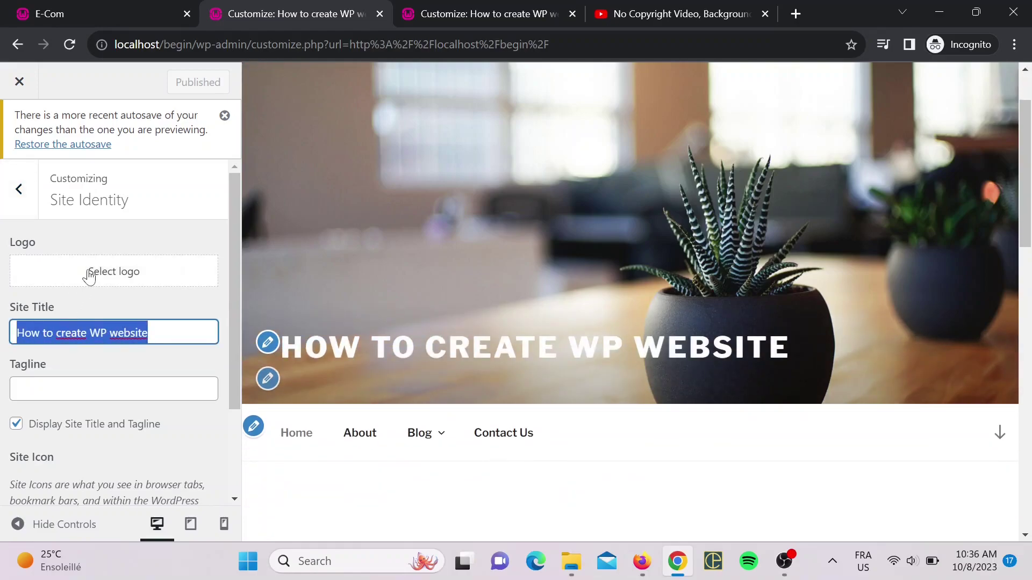
Try to upload khadeeja-yasser-3U9L9Chc3is-unsplash.jpg as the site logo
click(88, 272)
click(515, 340)
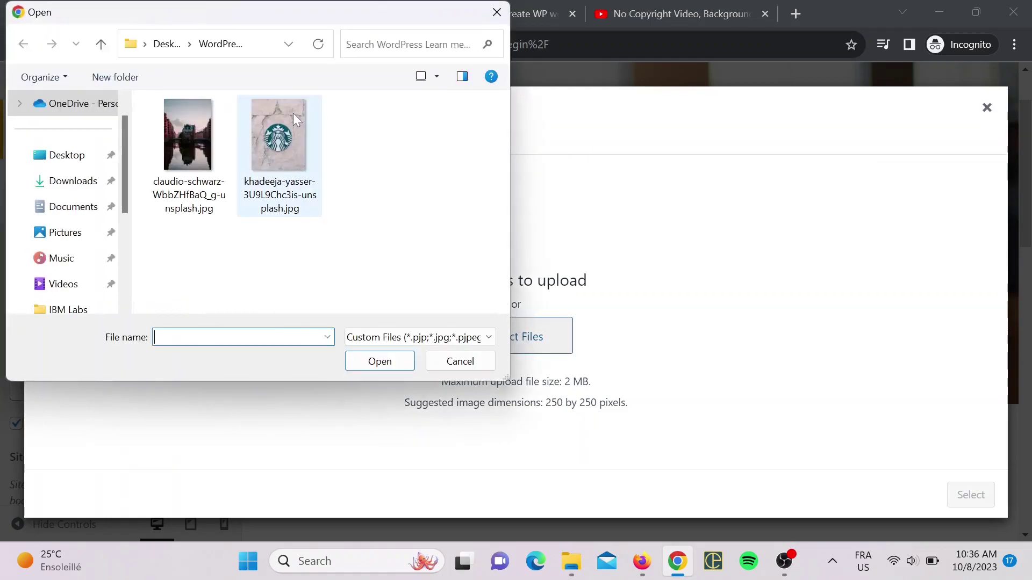
double_click(292, 113)
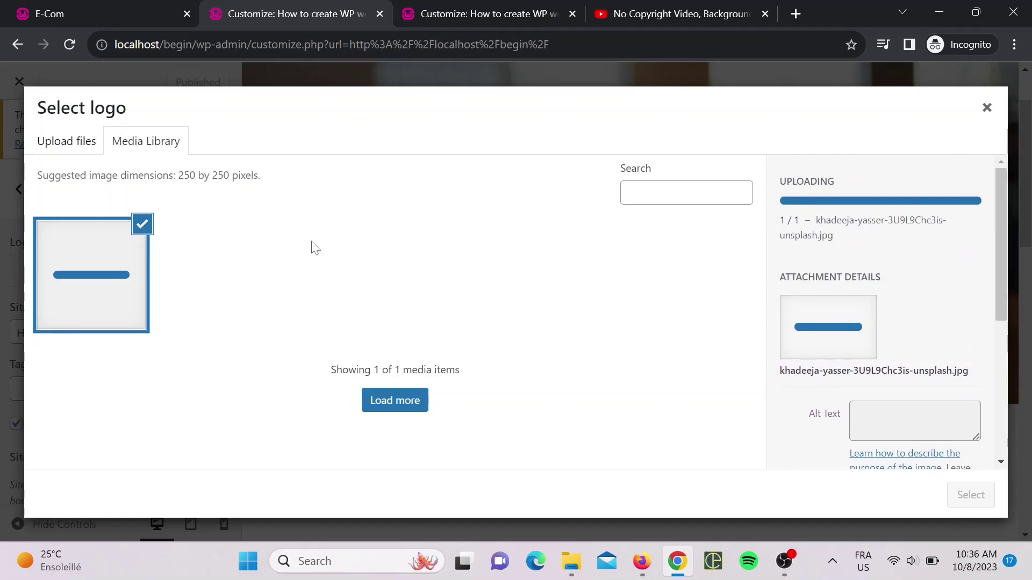
click(978, 496)
click(63, 139)
click(135, 143)
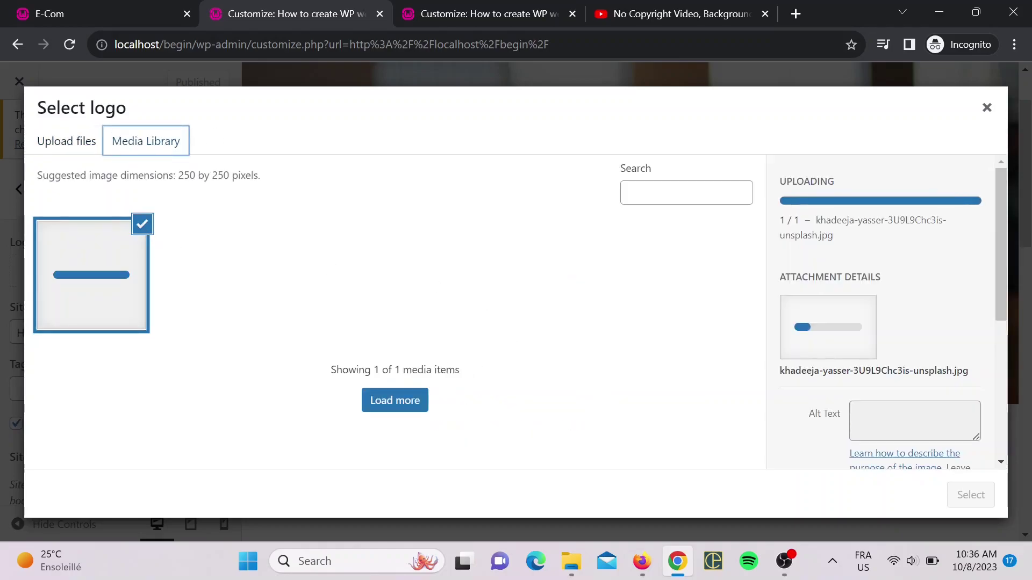
Load the remaining media library images and crop the WordPress T-shirt desk photo to the suggested area as the site logo
click(398, 399)
click(446, 280)
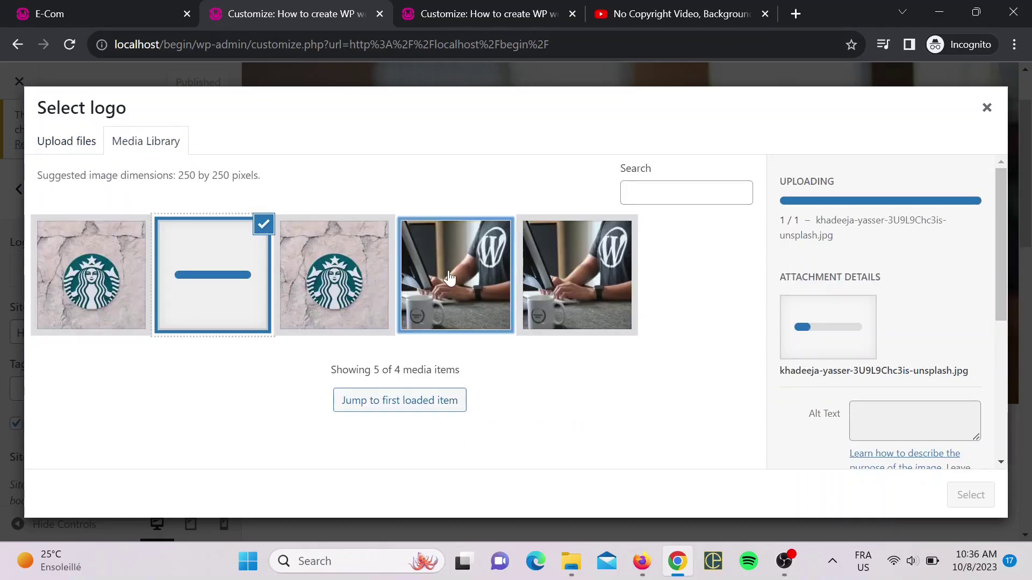
click(969, 496)
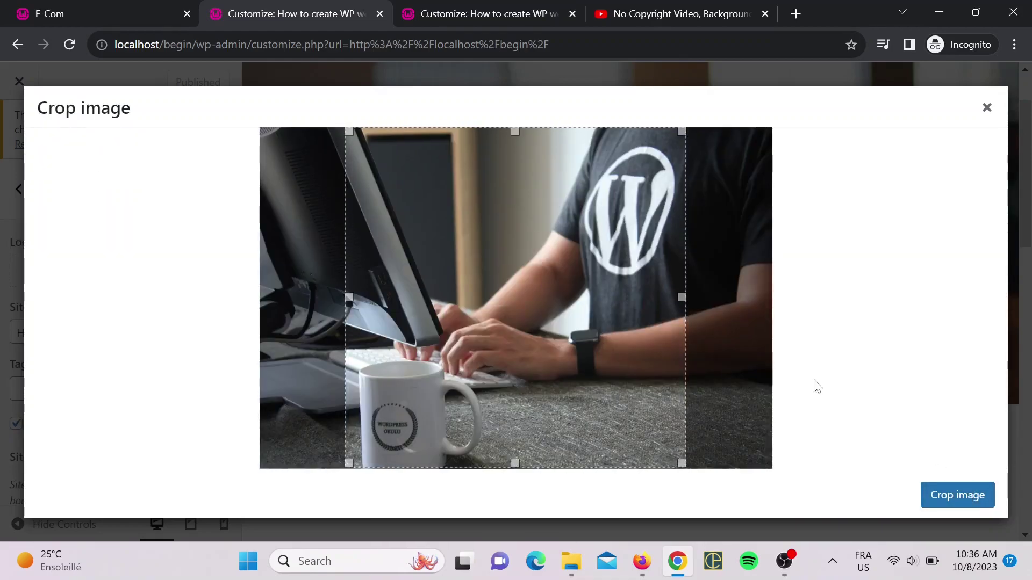
click(962, 497)
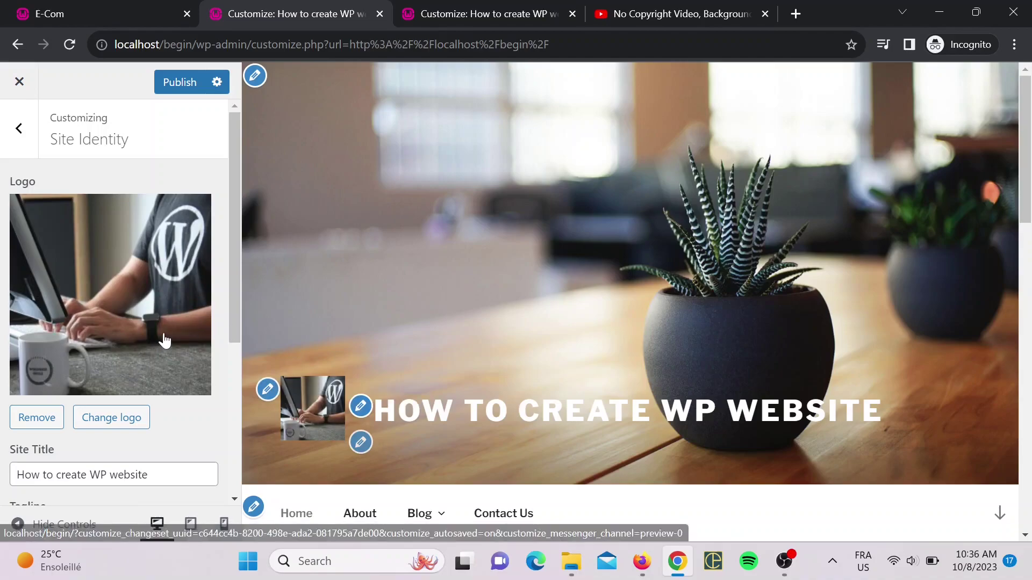
Remove the WordPress T-shirt photo from the site logo
scroll(165, 339, down, 1)
scroll(167, 339, down, 1)
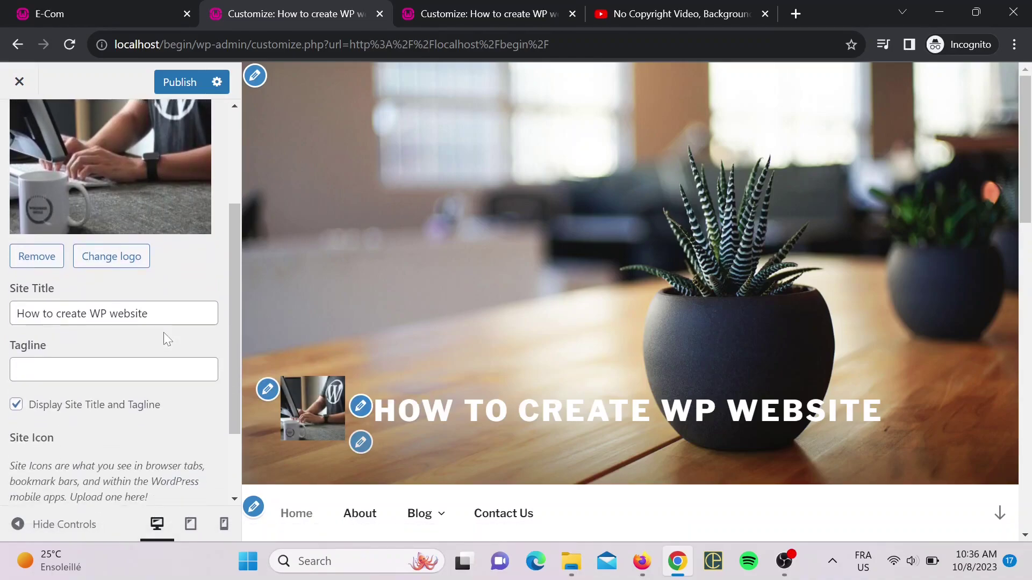
scroll(164, 333, up, 2)
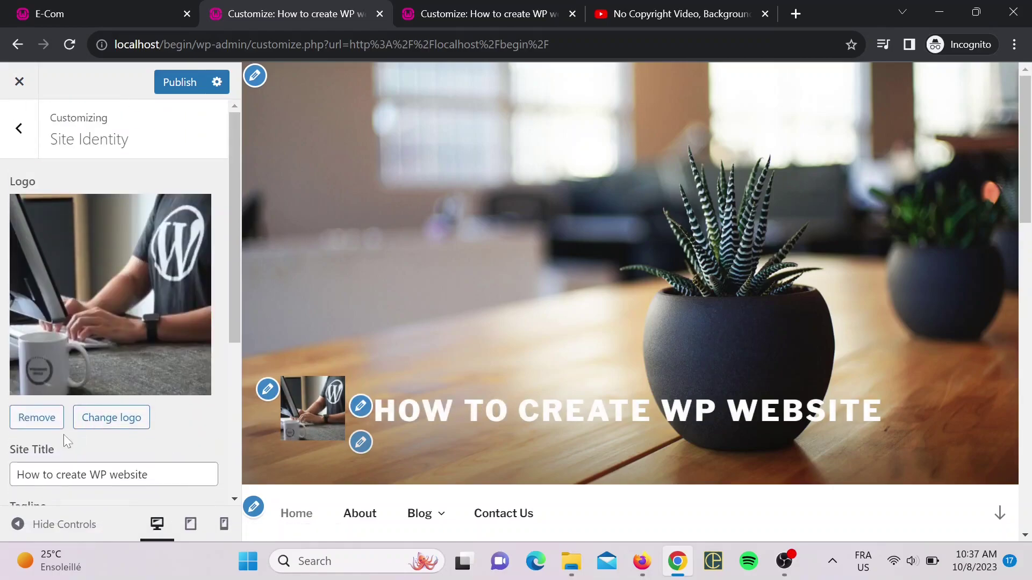
click(41, 415)
Set the site tagline to "IT Company & consulting"
click(124, 325)
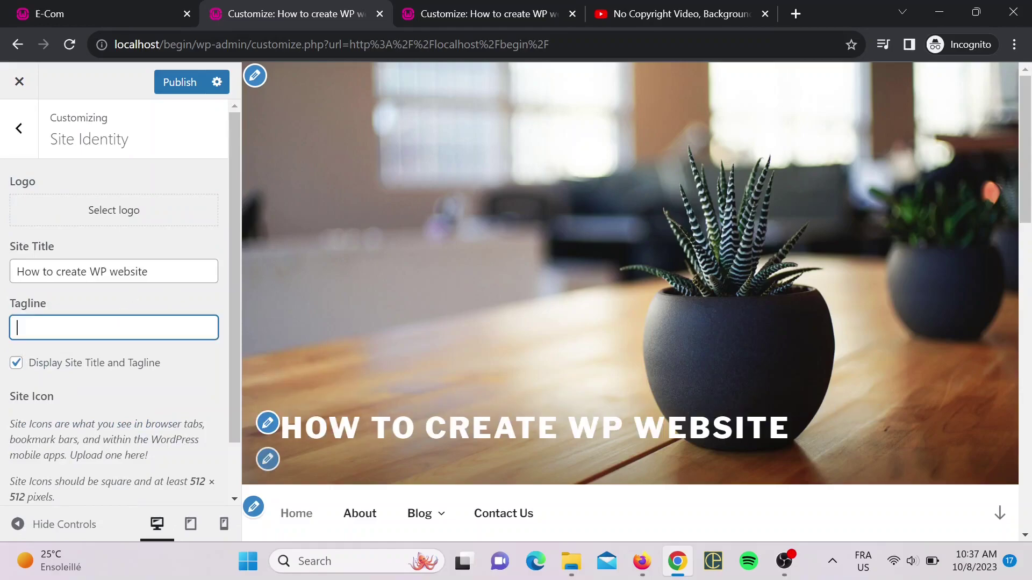
scroll(124, 325, down, 1)
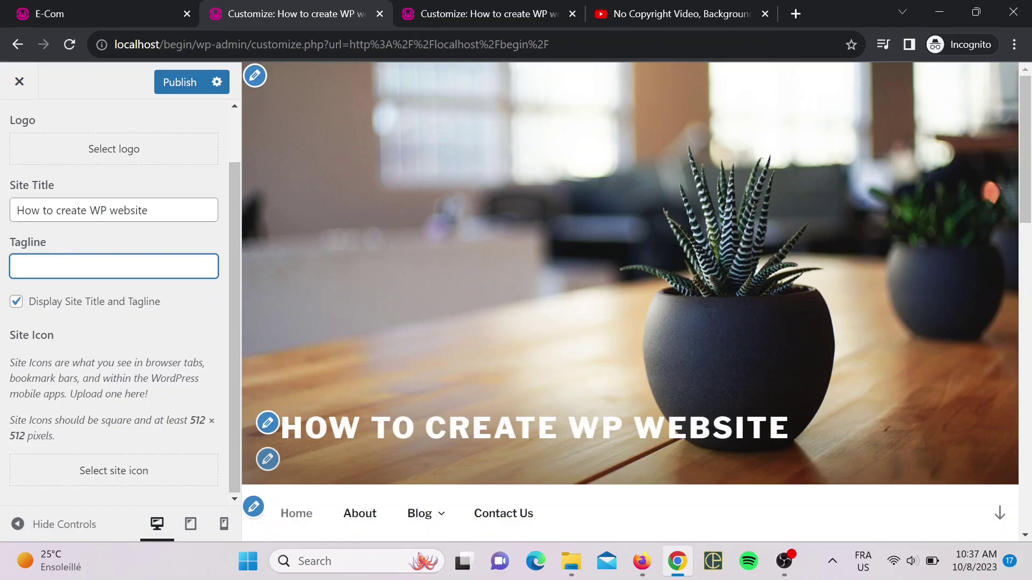
text(Deve)
key(BackSpace)
key(BackSpace)
key(BackSpace)
key(BackSpace)
text(IT Company)
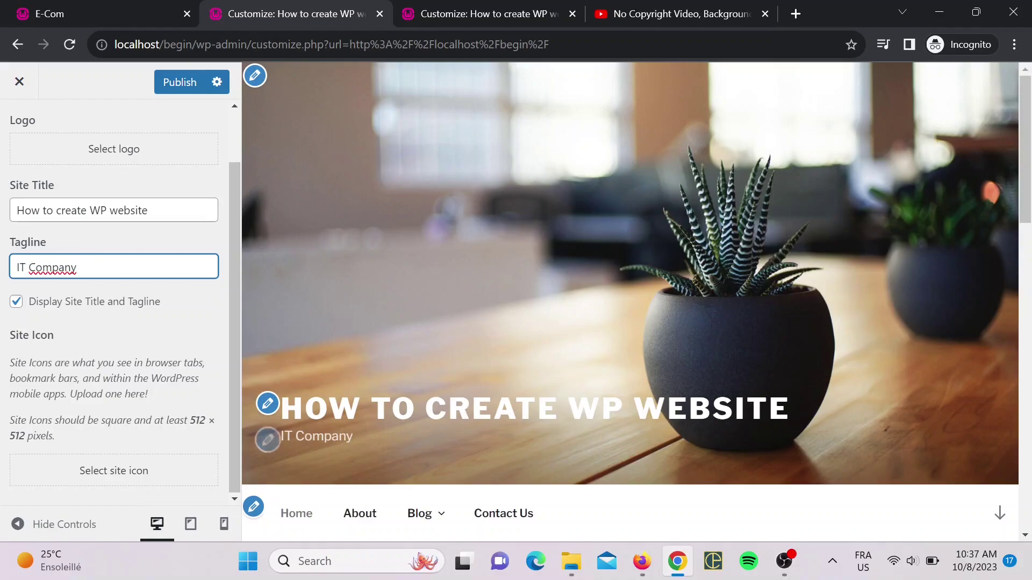
text(&)
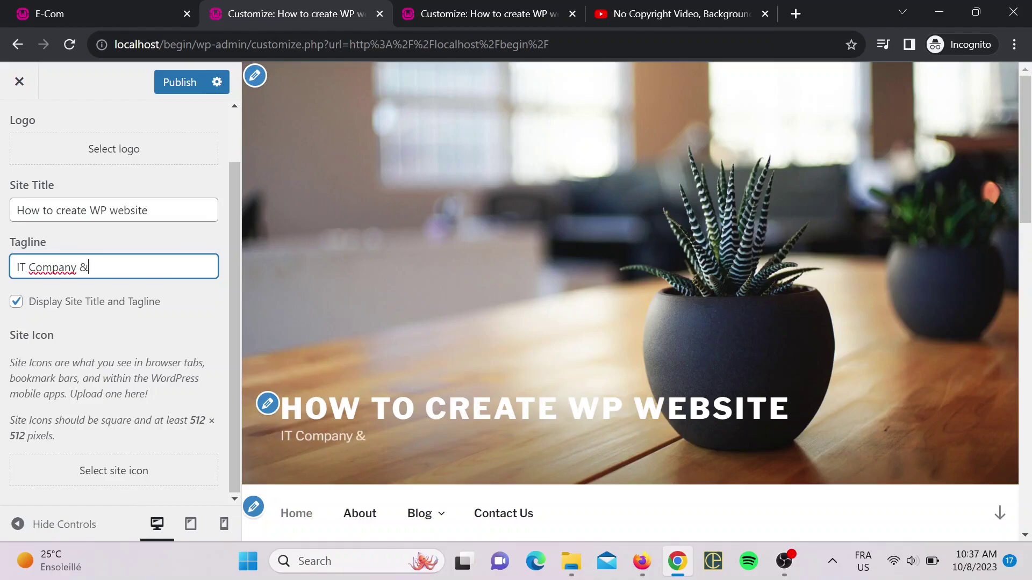
text( consulting)
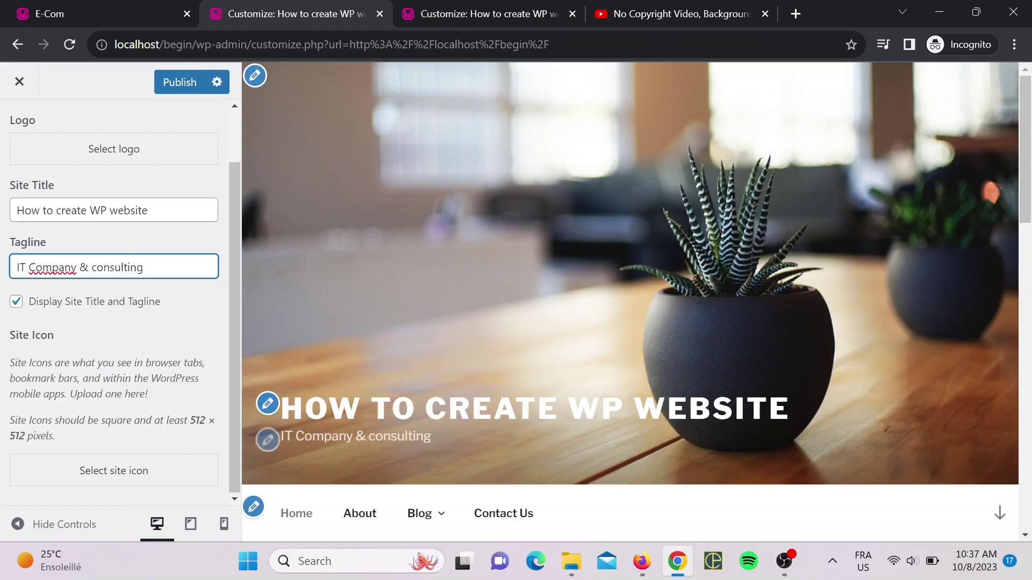
click(108, 332)
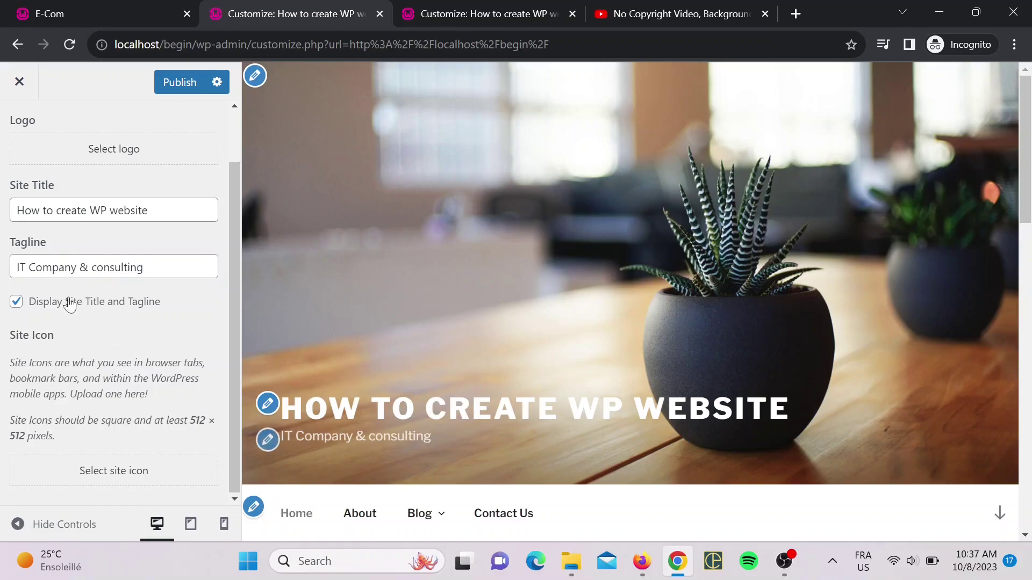
Turn the display of the site title and tagline off and back on
click(16, 303)
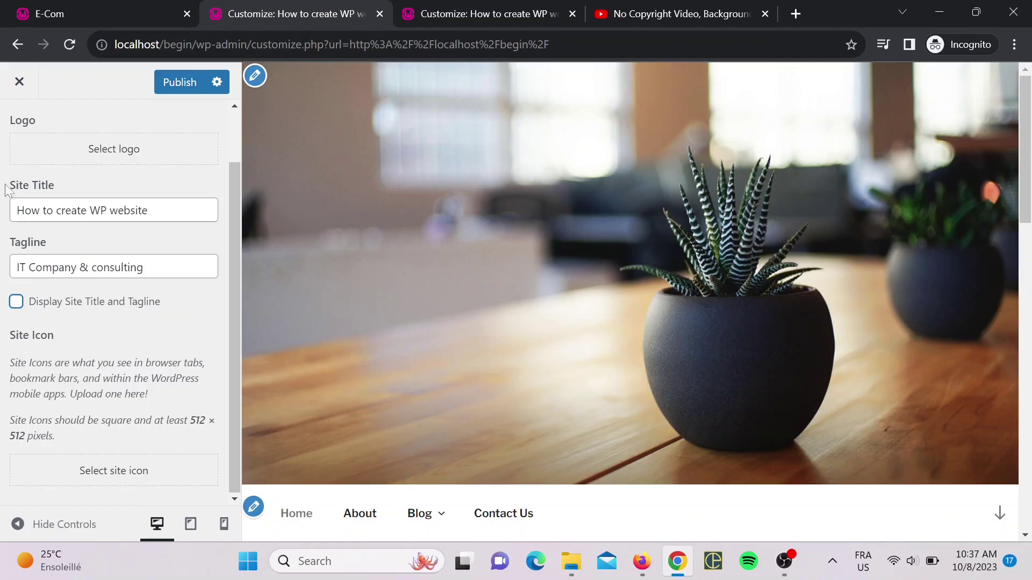
click(16, 302)
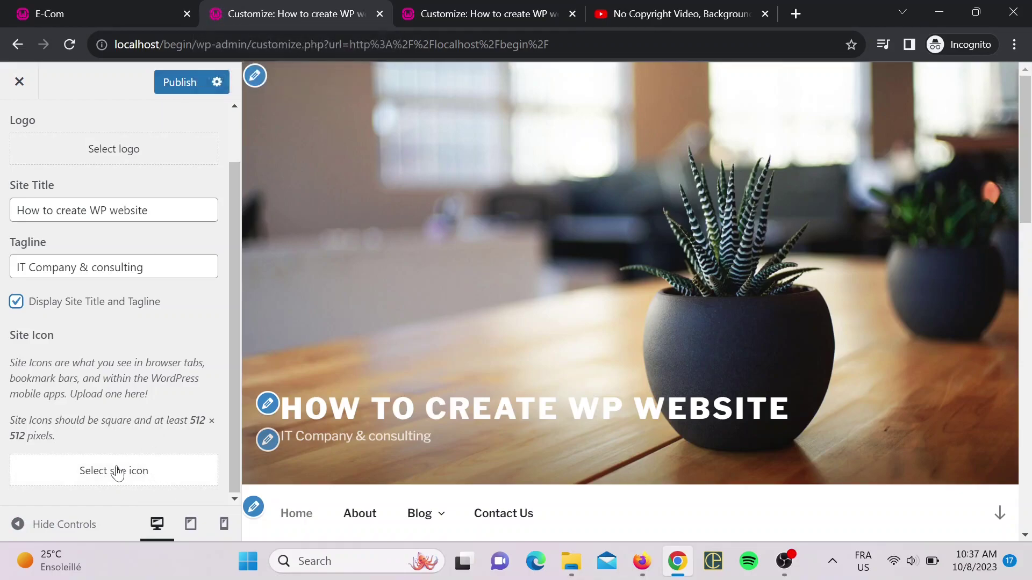
Set the site icon to the WordPress T-shirt desk photo fikret-tozak-Zk-Ydz2IAs-unsplash-scaled.jpg, cropped to the suggested square
drag(24, 436, 187, 421)
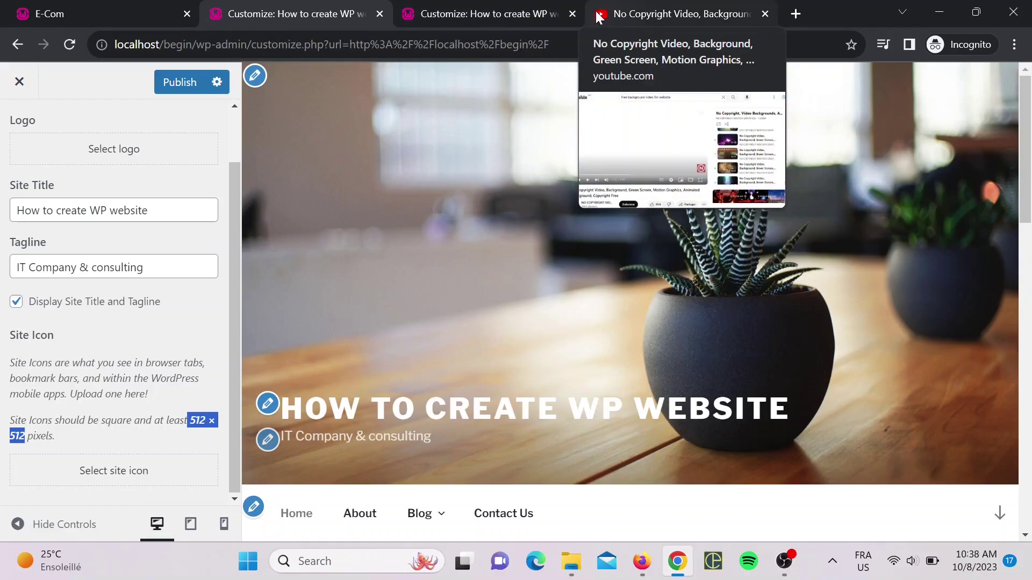
click(141, 469)
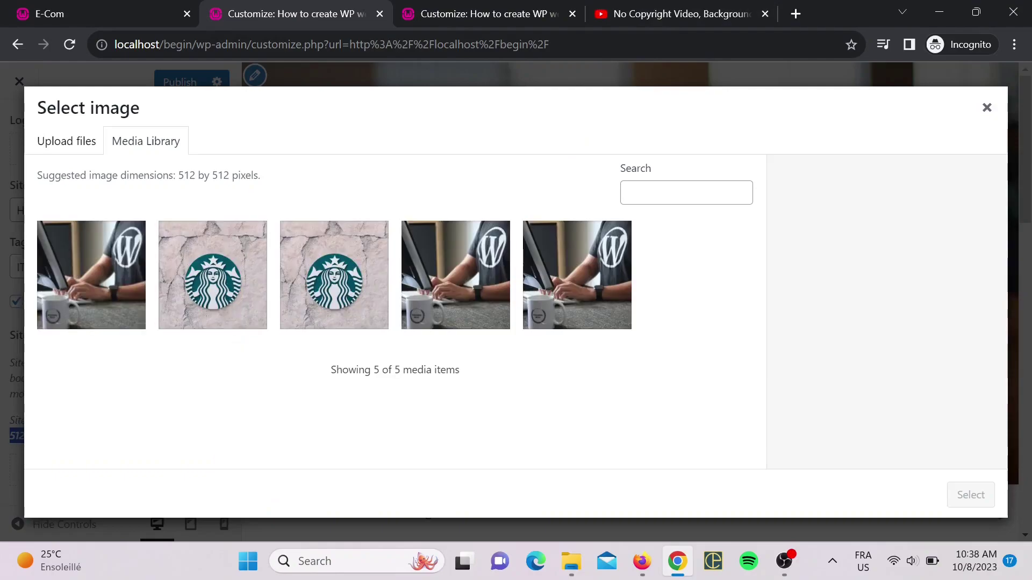
click(435, 282)
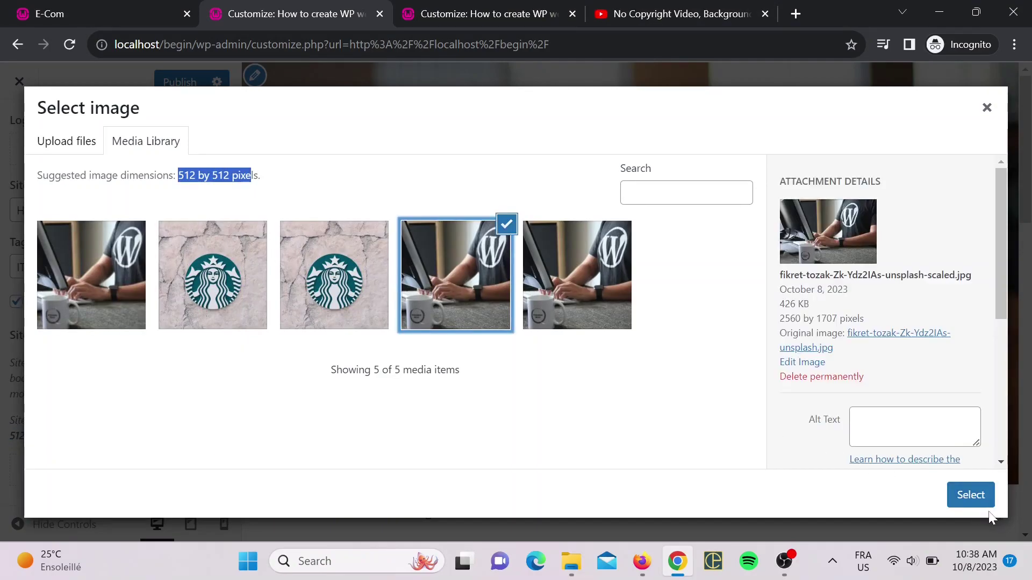
click(969, 495)
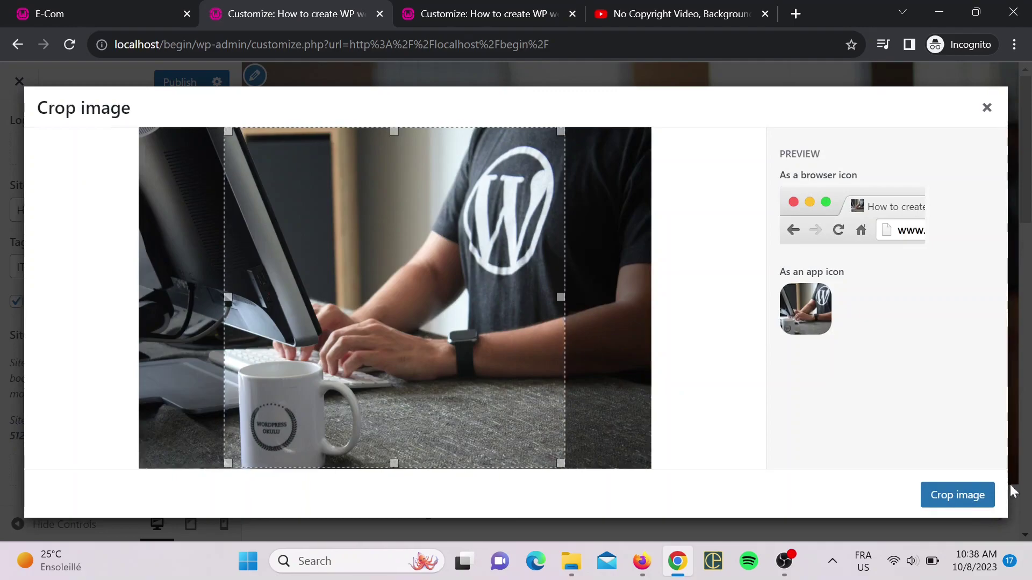
click(968, 495)
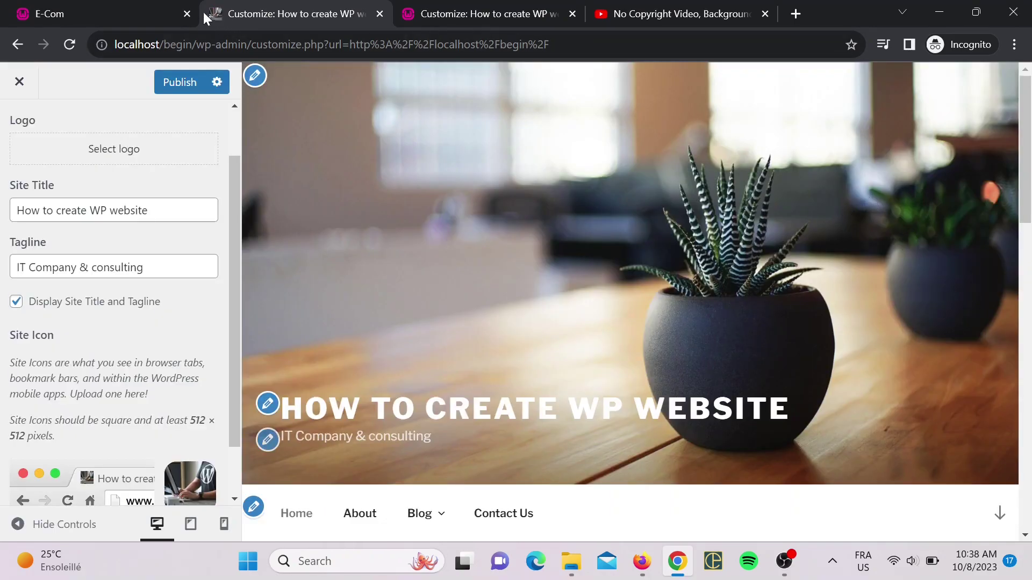
scroll(179, 398, down, 2)
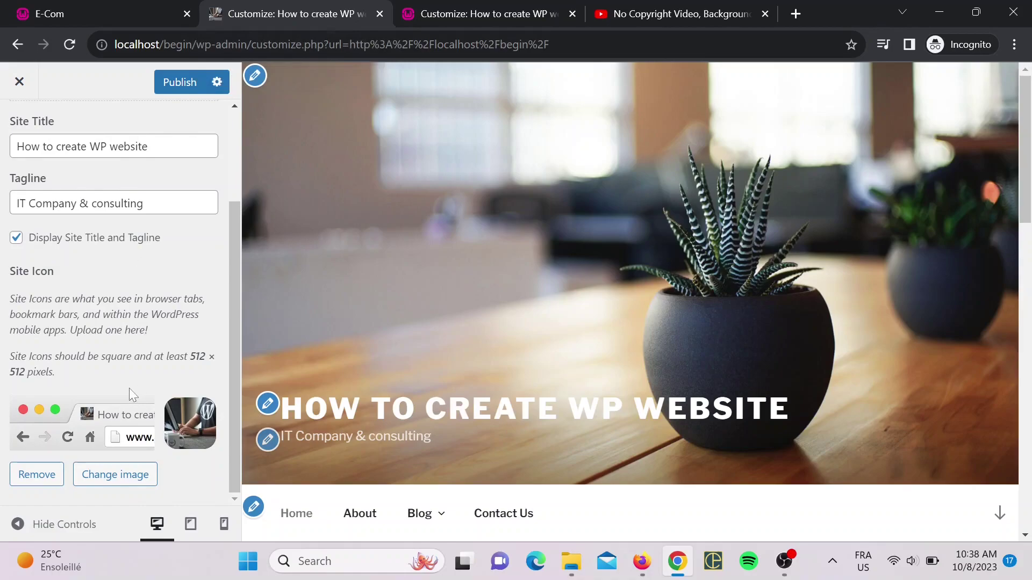
Leave Site Identity and open the customizer's Colors settings
scroll(129, 389, up, 4)
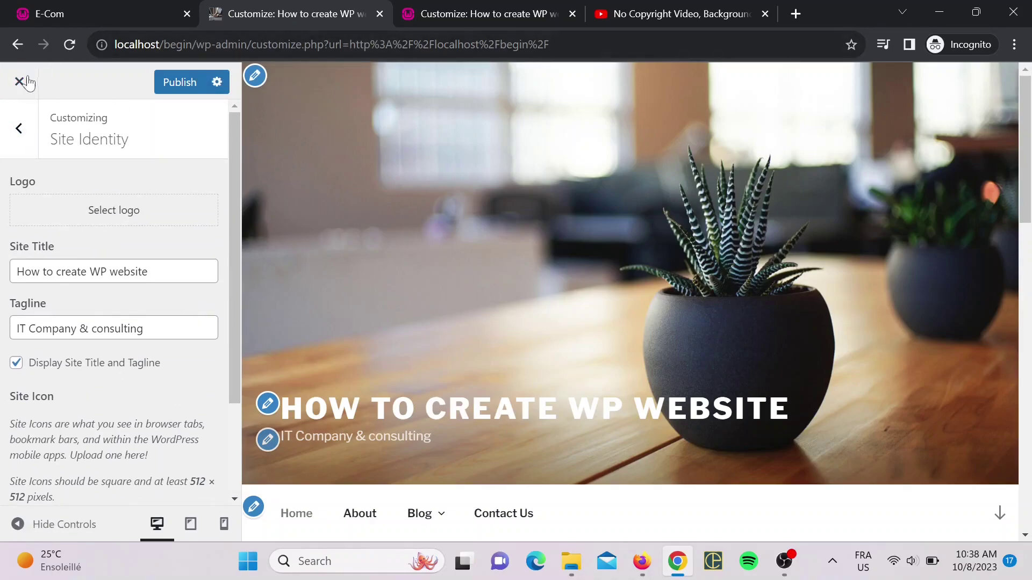
click(19, 128)
click(92, 279)
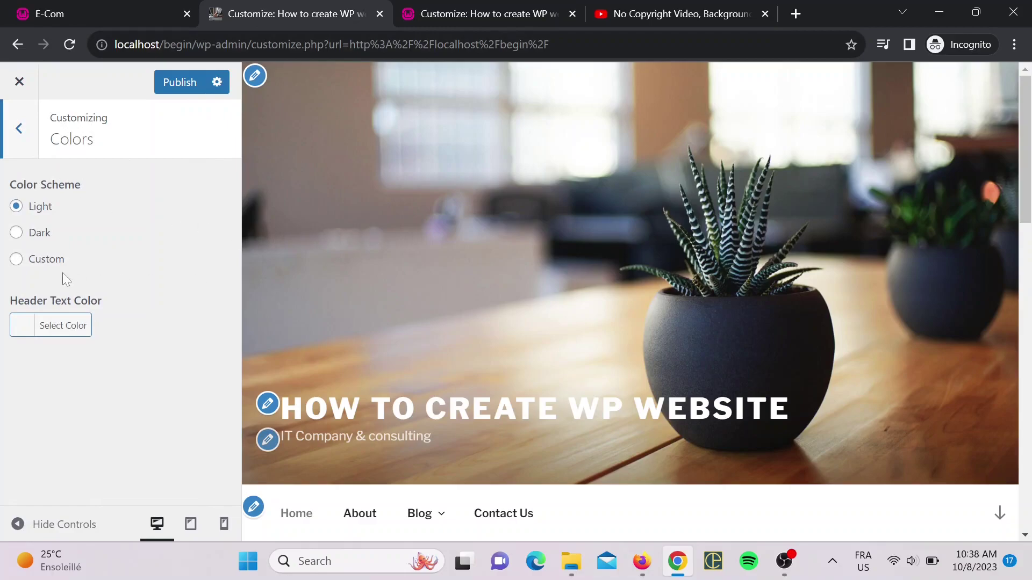
scroll(472, 268, down, 5)
scroll(479, 329, up, 5)
Switch the color scheme to Dark and review the page preview
click(17, 234)
scroll(516, 288, down, 10)
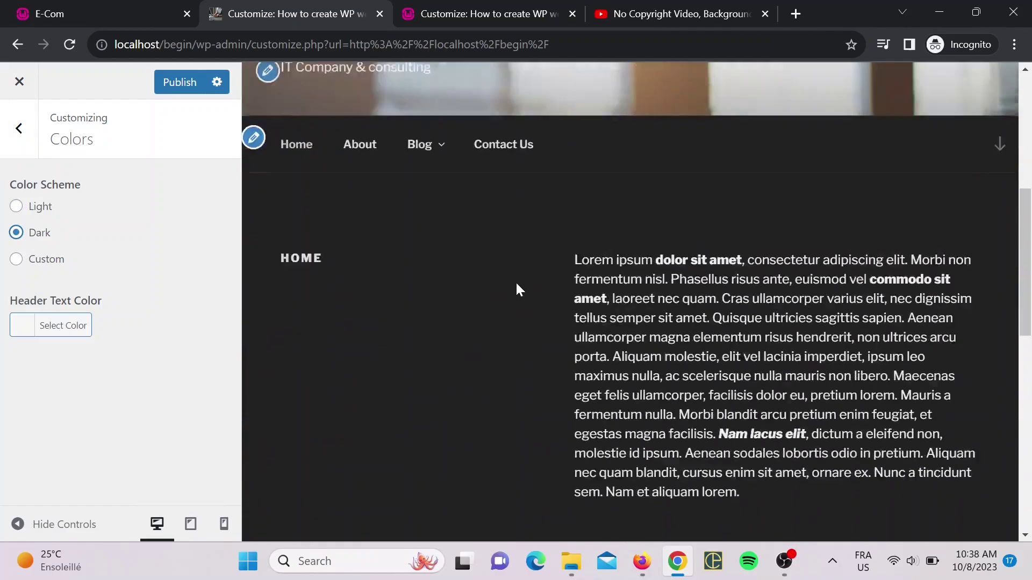
scroll(581, 310, down, 4)
scroll(416, 300, up, 10)
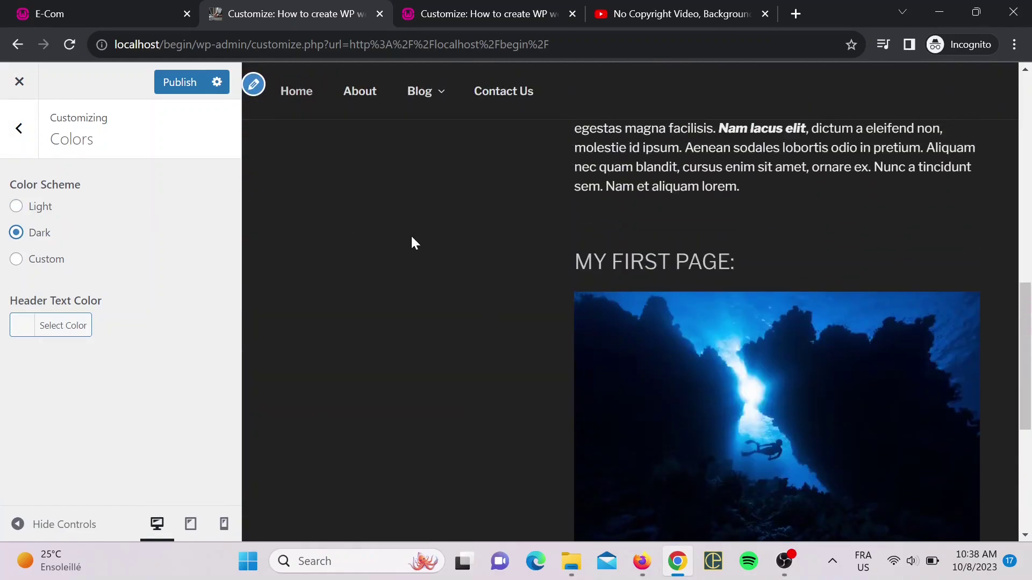
Try the Custom color scheme, return to Dark and look through the page preview again
click(34, 259)
click(34, 233)
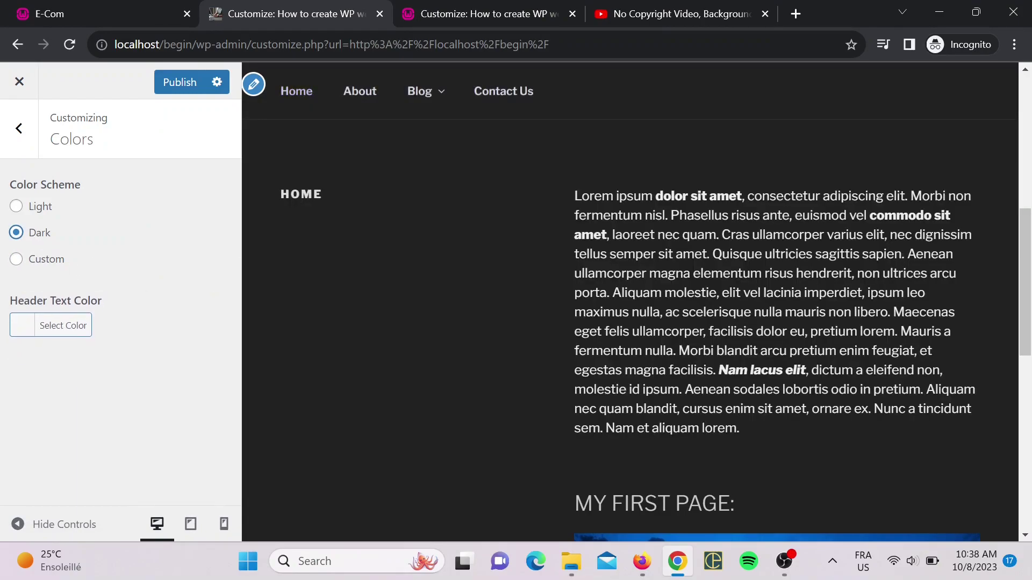
scroll(765, 272, down, 8)
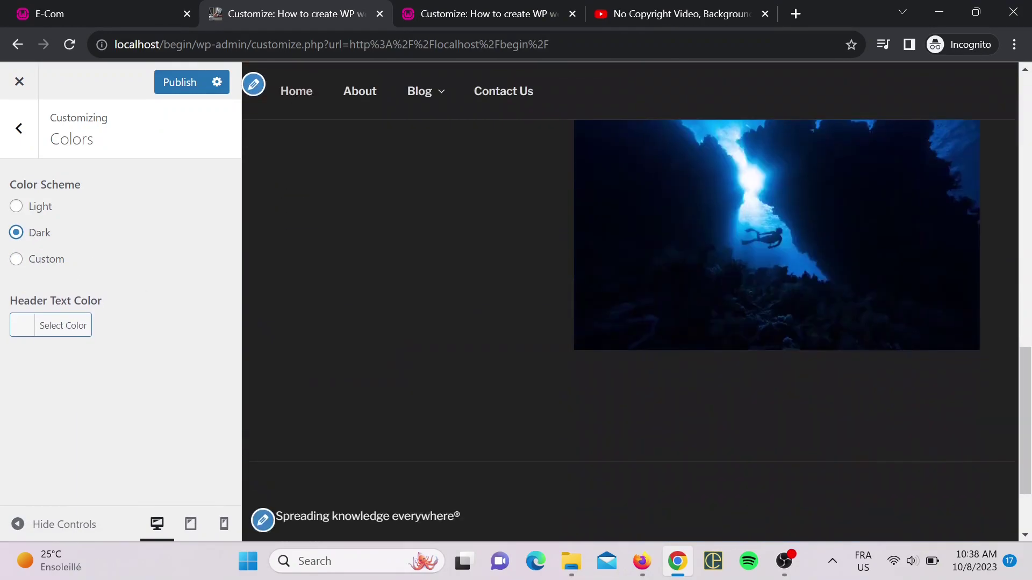
scroll(765, 272, up, 8)
scroll(745, 278, up, 4)
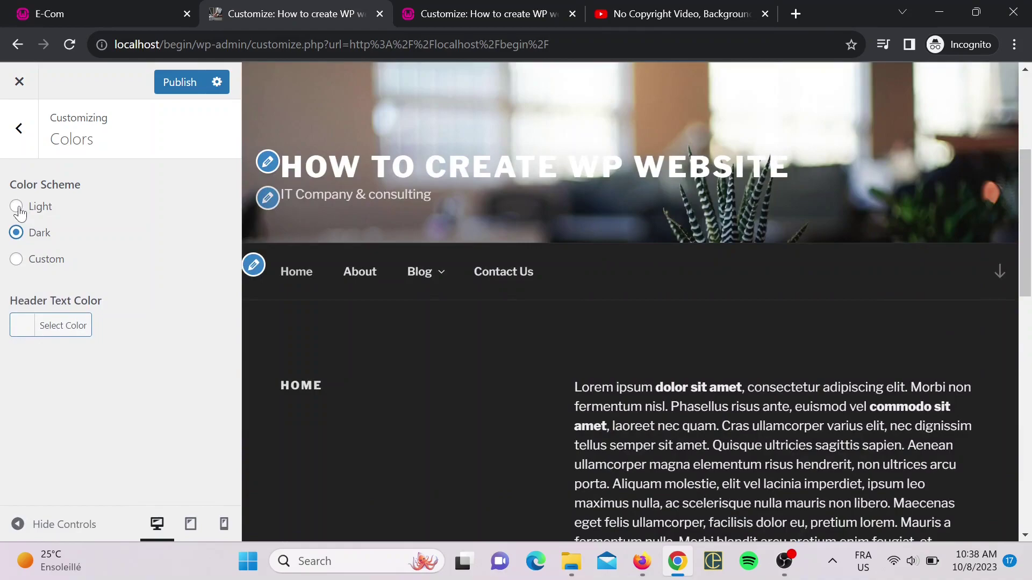
Switch the color scheme back to Light
click(18, 209)
scroll(445, 265, up, 3)
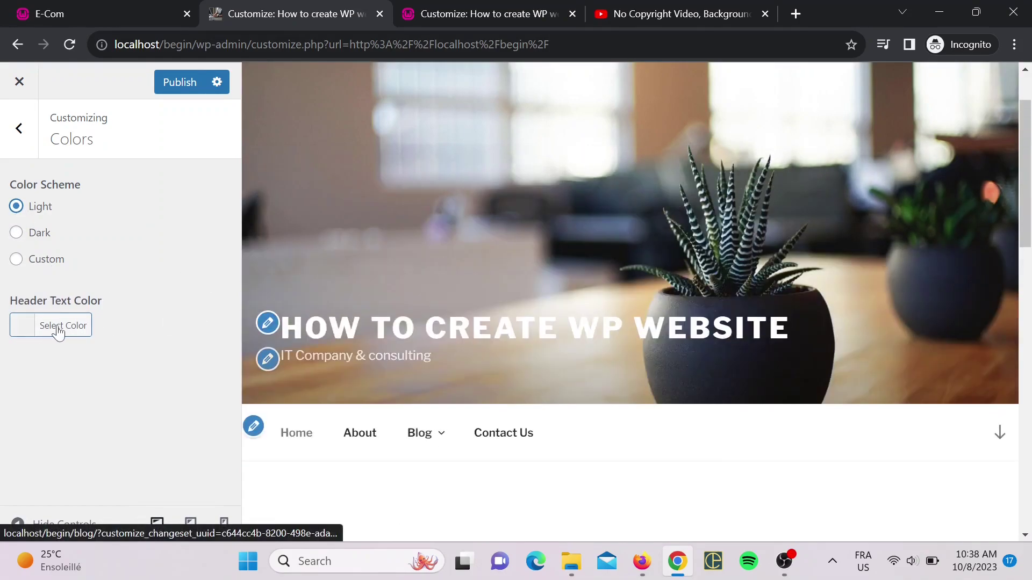
Set the header text color to the gray #6b6b6b
click(15, 329)
click(162, 407)
drag(162, 407, 70, 441)
click(998, 445)
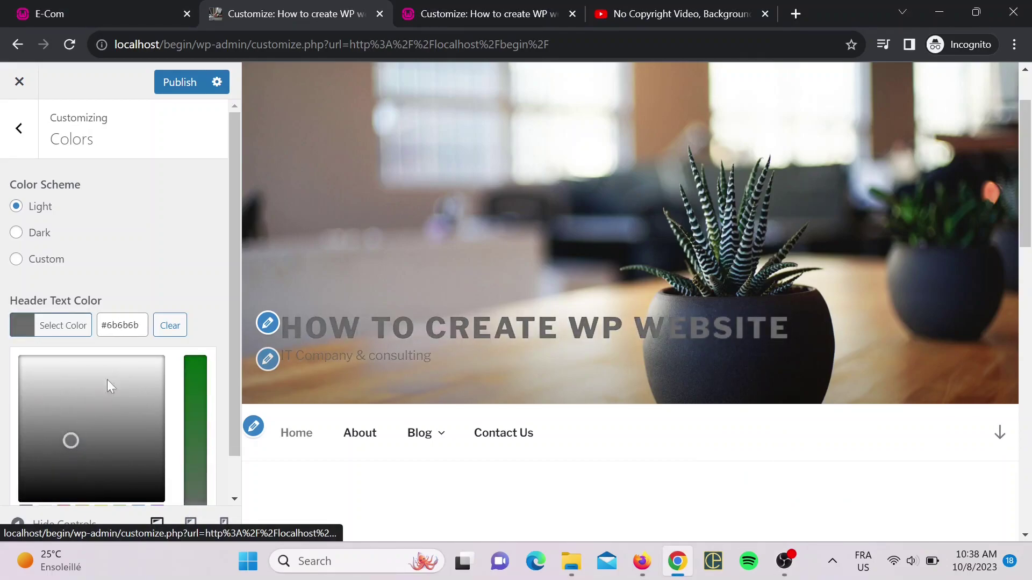
Clear the custom header text color and leave the Colors settings
click(170, 325)
click(19, 128)
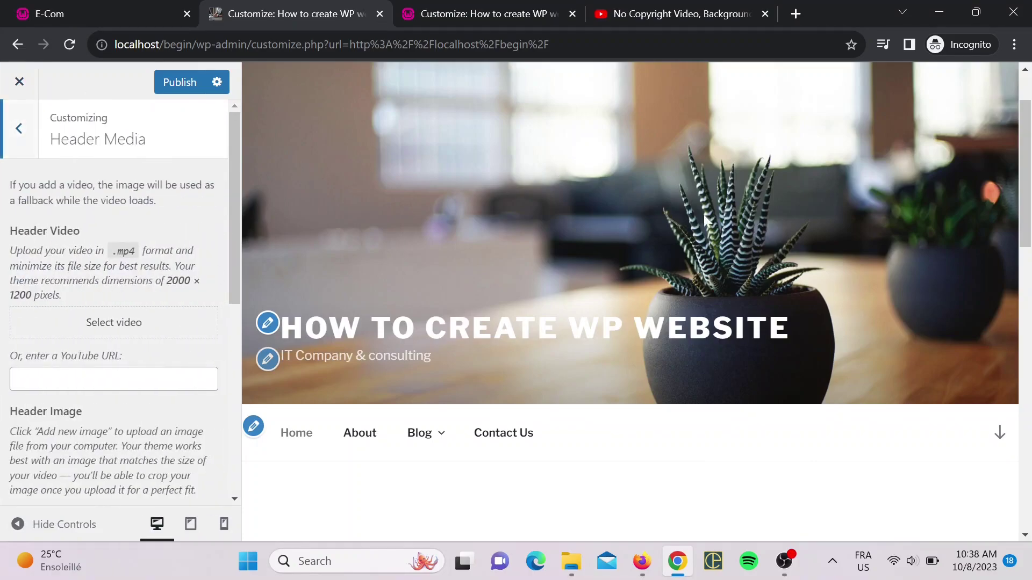
In the Header Media settings, hide the current header image and restore the suggested plant photo
scroll(92, 295, down, 6)
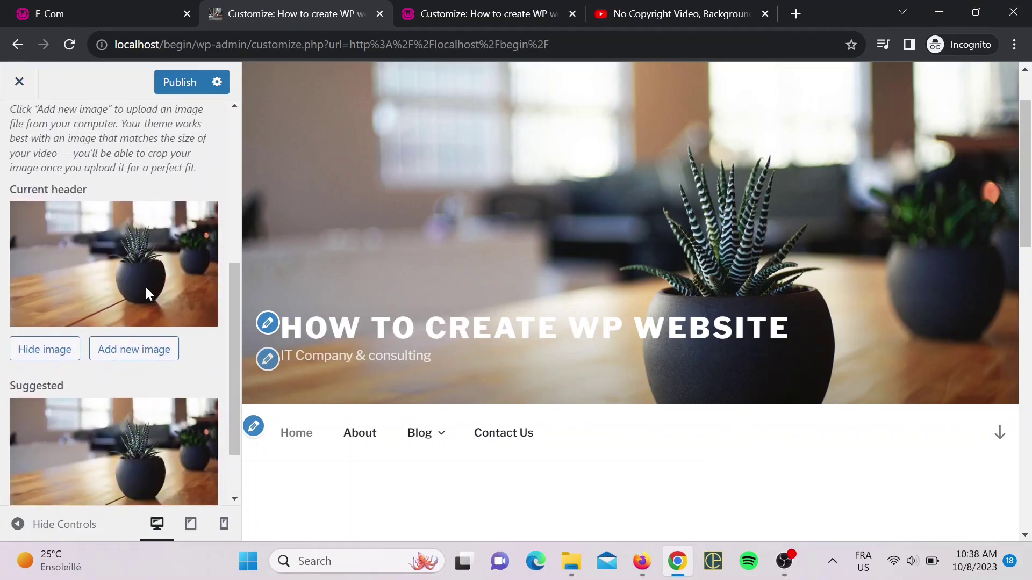
click(36, 349)
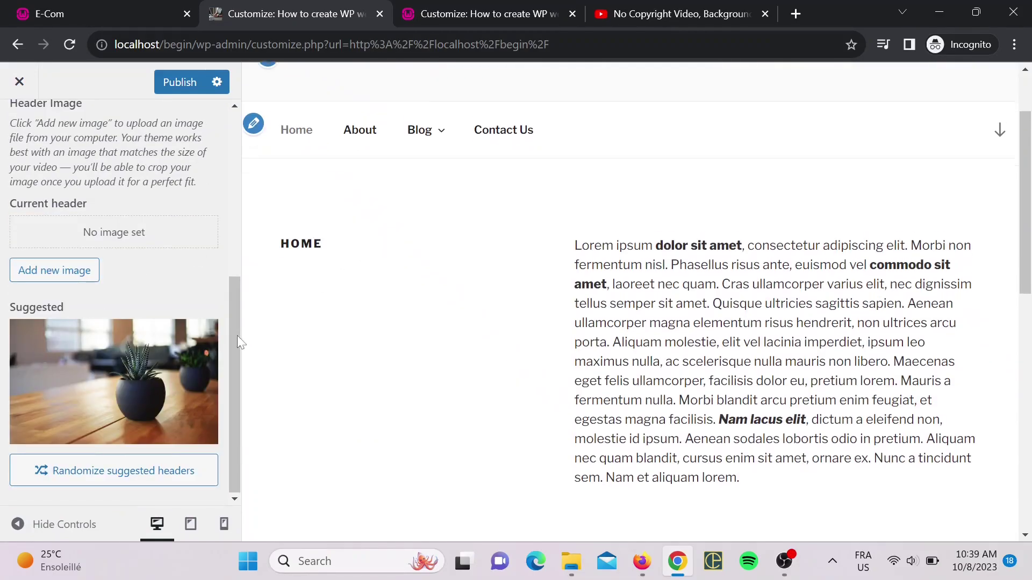
click(126, 401)
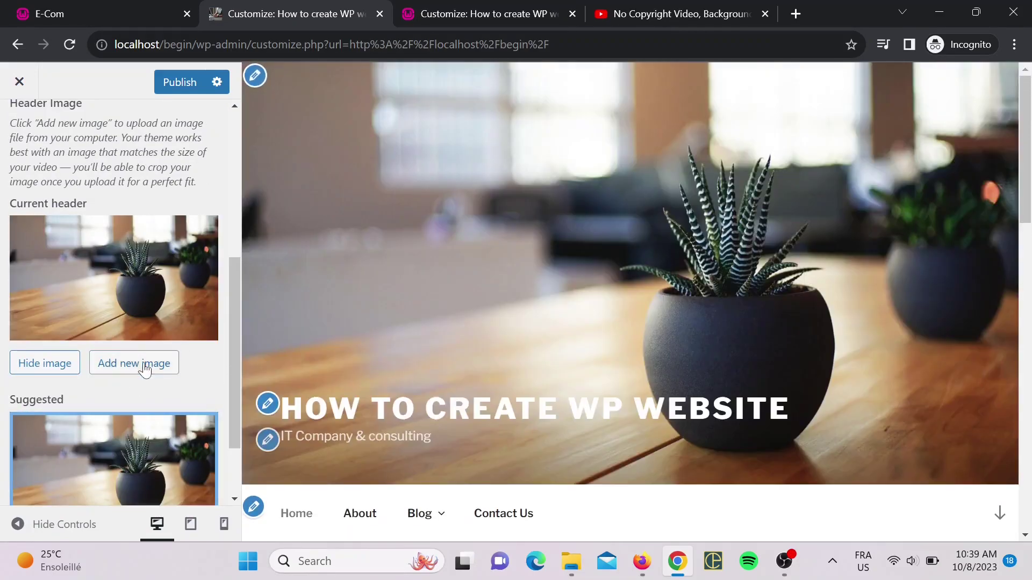
Replace the header image with the Starbucks logo wall photo from the media library, without cropping, and look over the header image options
click(141, 362)
click(368, 280)
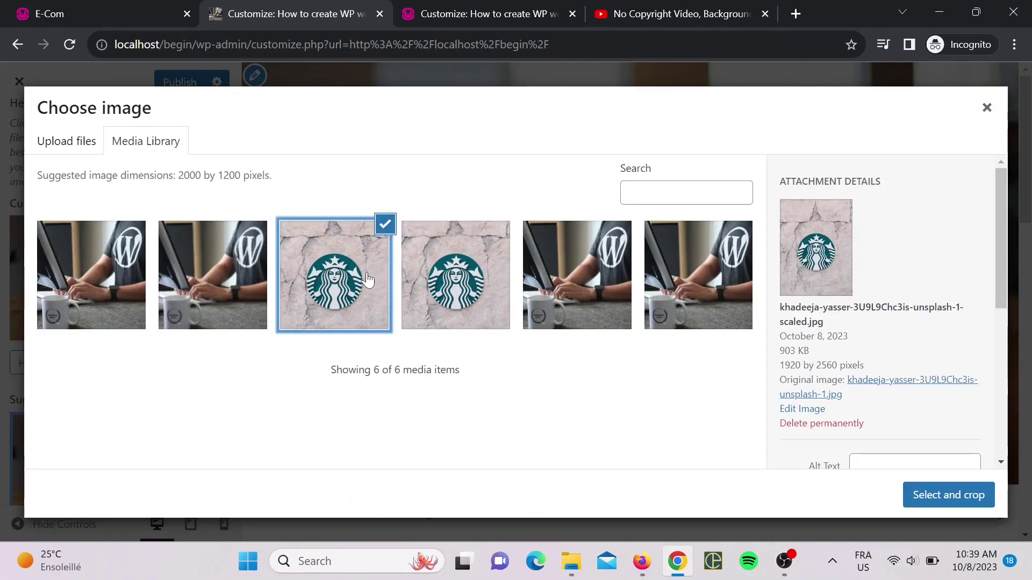
click(949, 493)
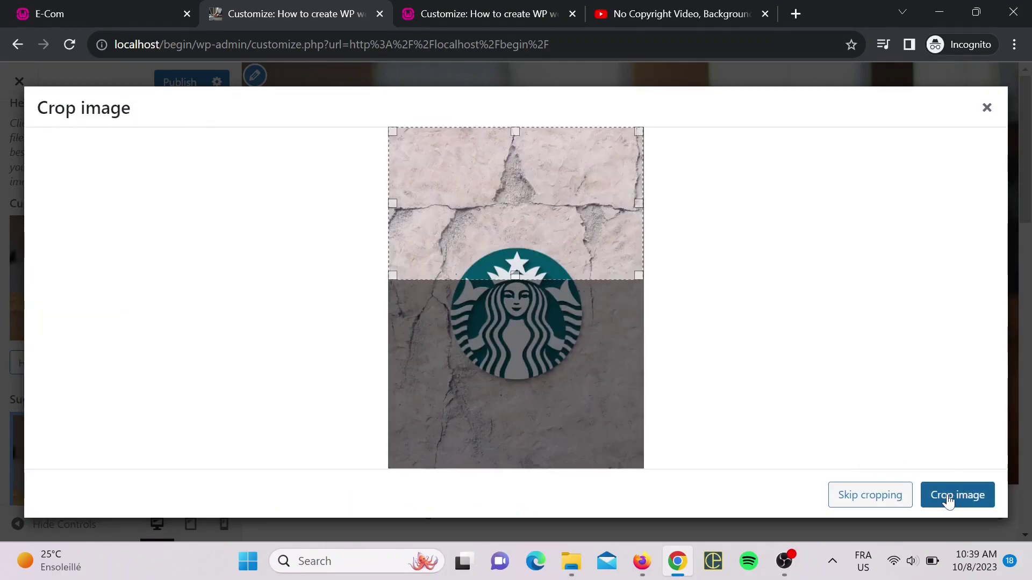
click(894, 496)
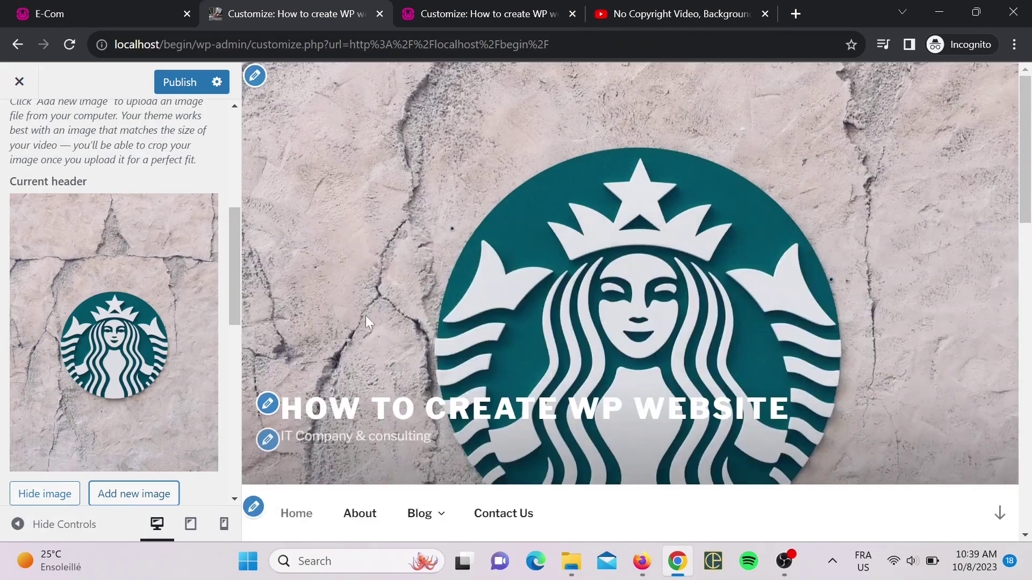
scroll(123, 323, down, 6)
scroll(122, 315, down, 4)
scroll(122, 315, down, 1)
scroll(107, 333, up, 10)
scroll(80, 350, down, 10)
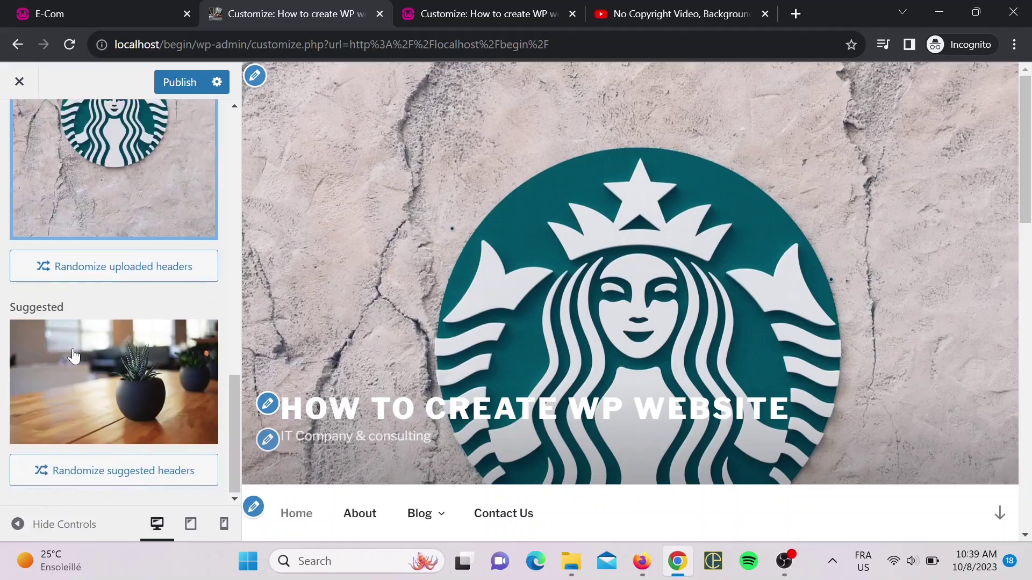
scroll(81, 333, up, 10)
Switch to YouTube and copy the share link of the No Copyright background video
click(114, 379)
click(678, 13)
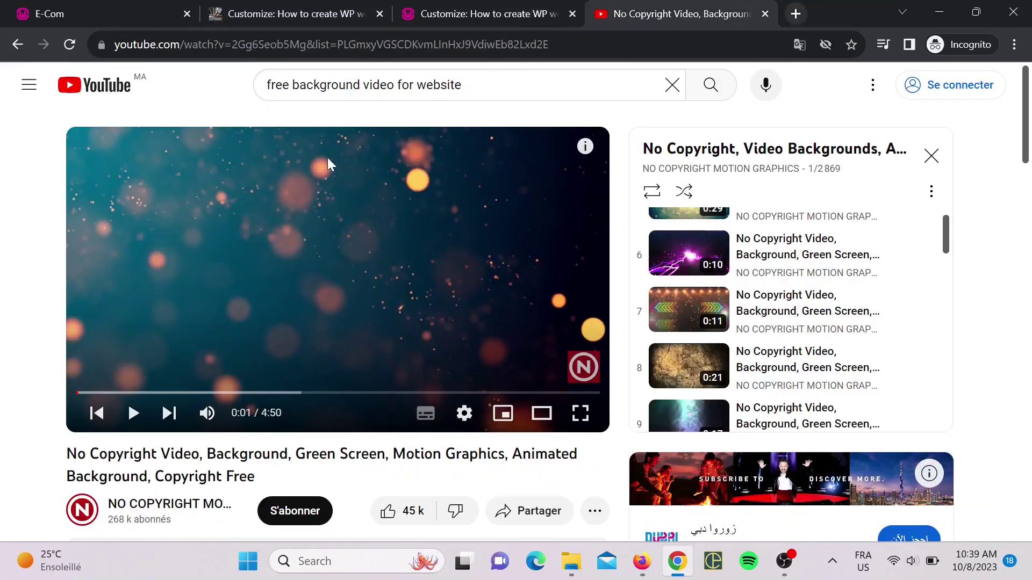
right_click(333, 337)
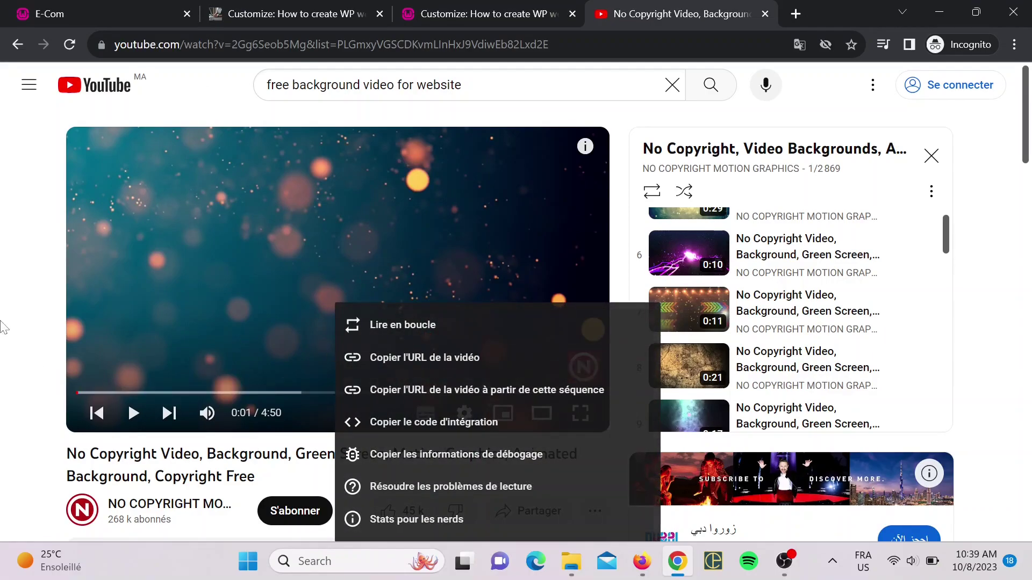
click(3, 258)
scroll(344, 306, down, 2)
scroll(487, 266, up, 2)
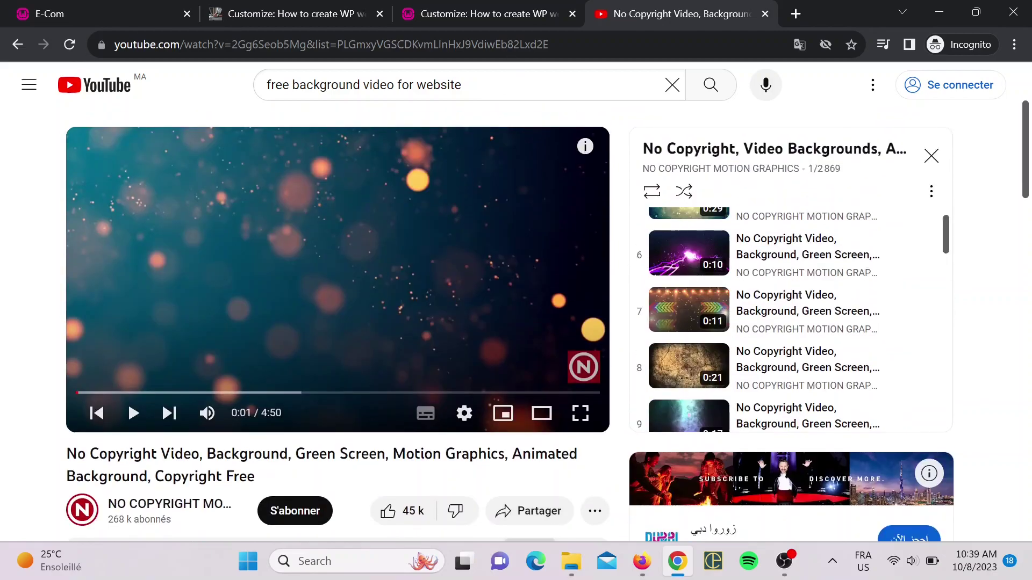
click(547, 39)
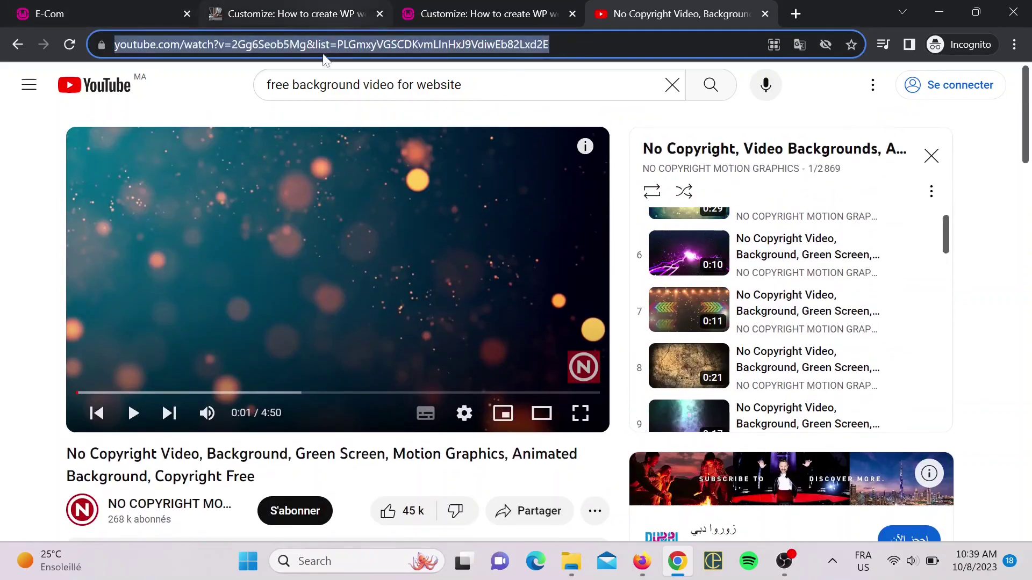
click(505, 511)
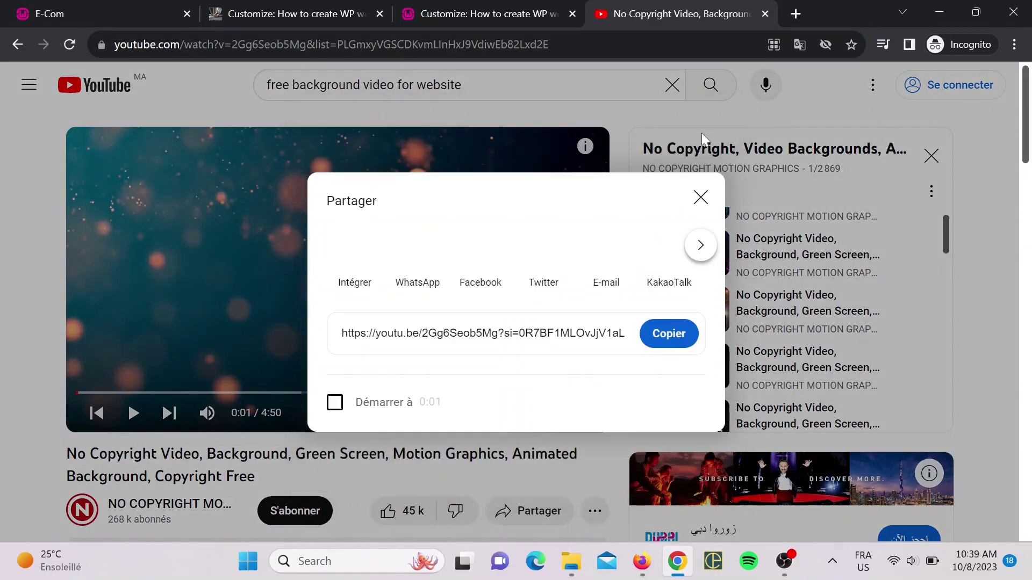
click(668, 334)
key(ctrl+c)
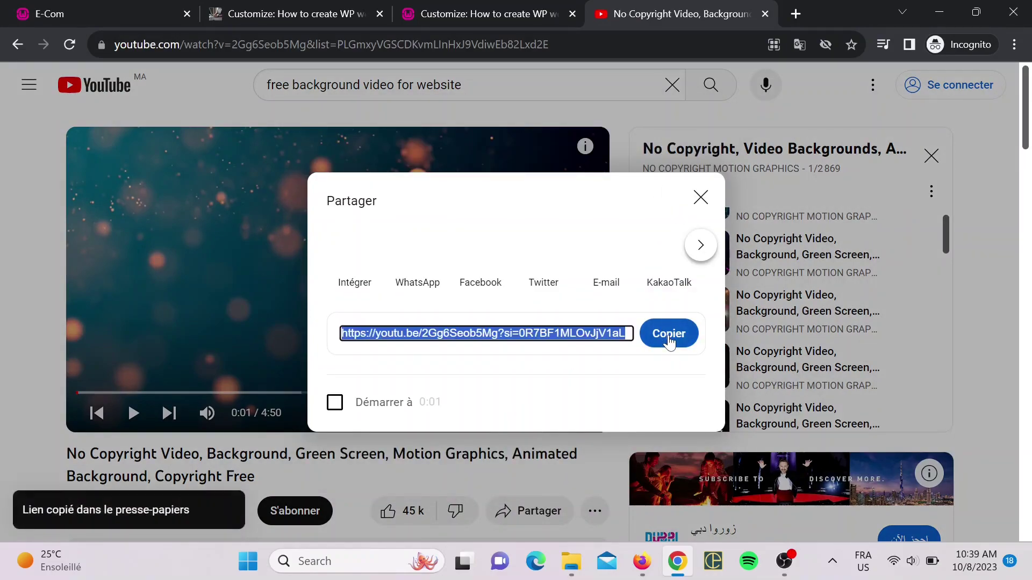
Return to the WordPress customizer and set the header video's YouTube URL to the copied youtu.be share link
click(149, 7)
click(334, 7)
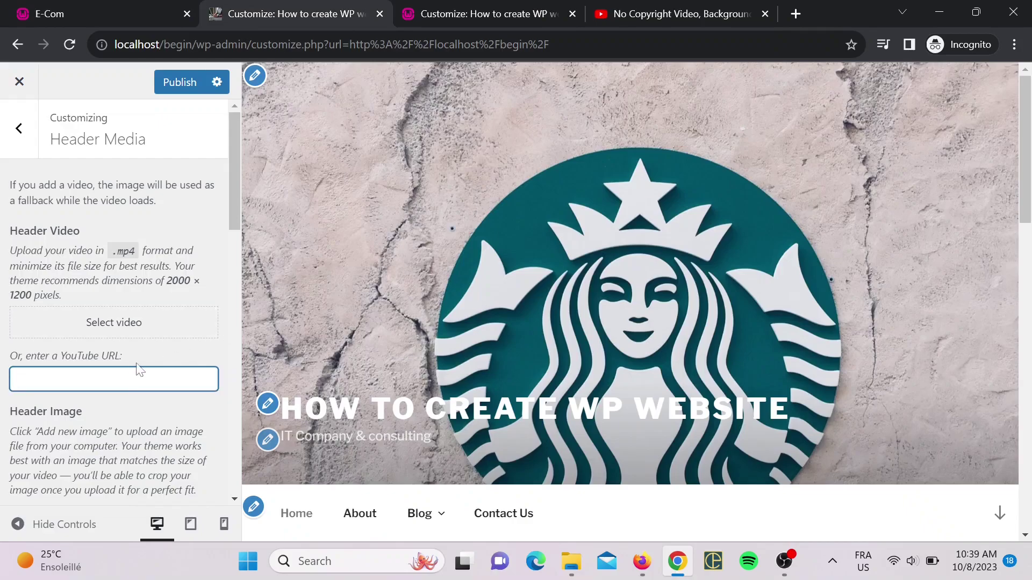
key(ctrl+v)
scroll(168, 319, down, 2)
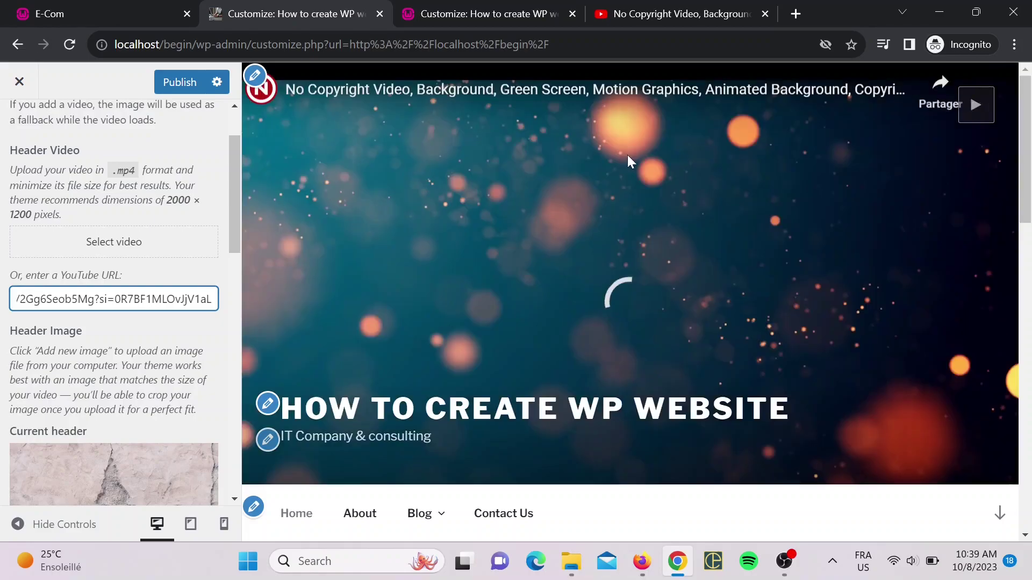
Replace the header video's YouTube URL with the video's full youtube.com/watch page address and check the header preview
click(675, 13)
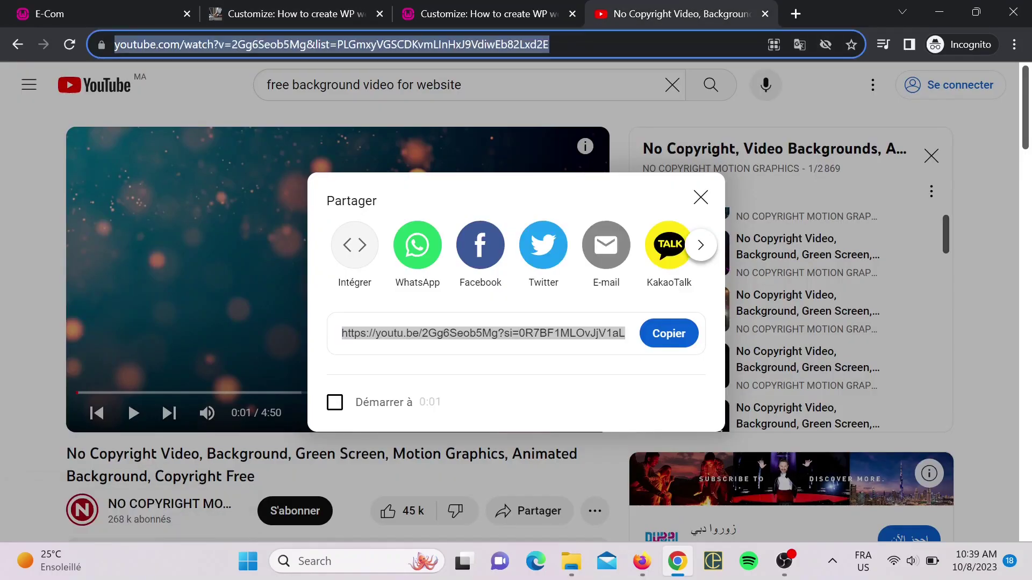
click(284, 13)
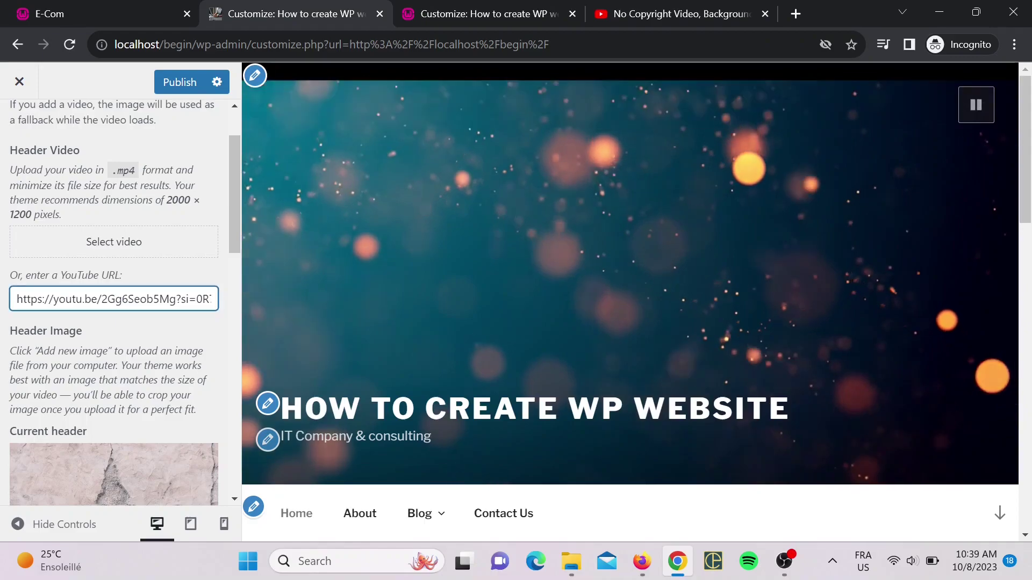
key(ctrl+v)
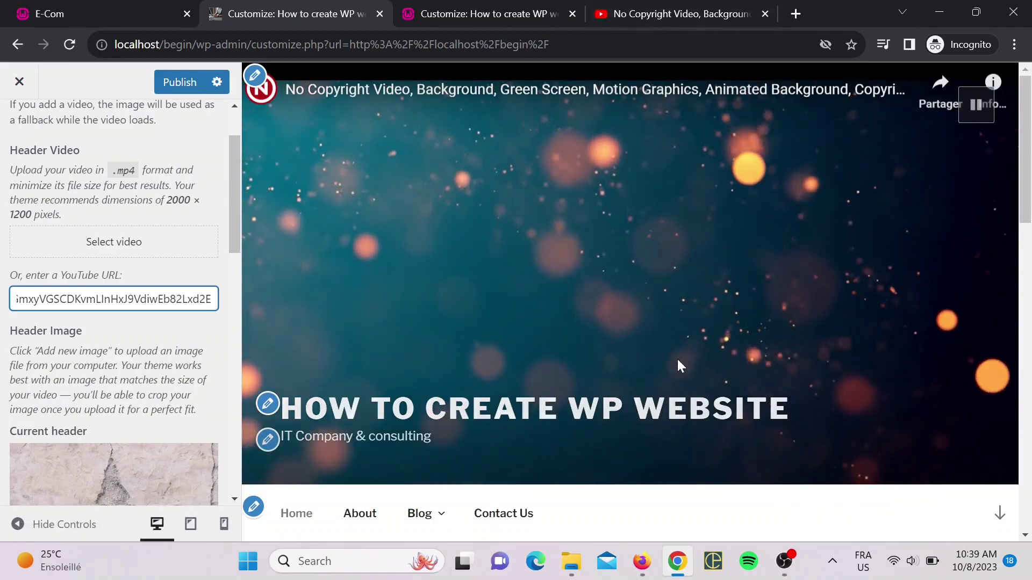
scroll(615, 256, down, 3)
scroll(615, 257, up, 3)
scroll(614, 247, down, 1)
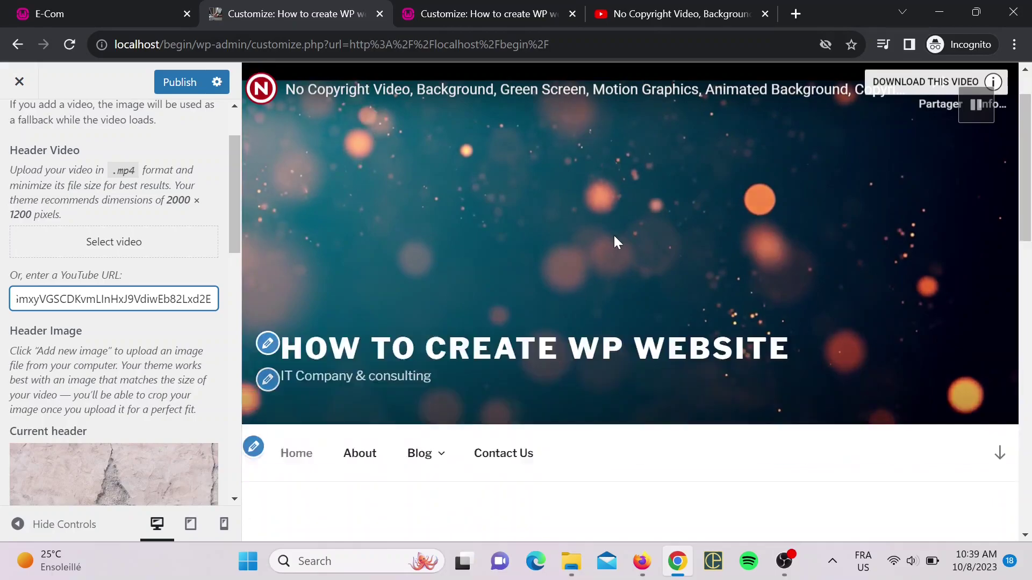
scroll(616, 242, up, 1)
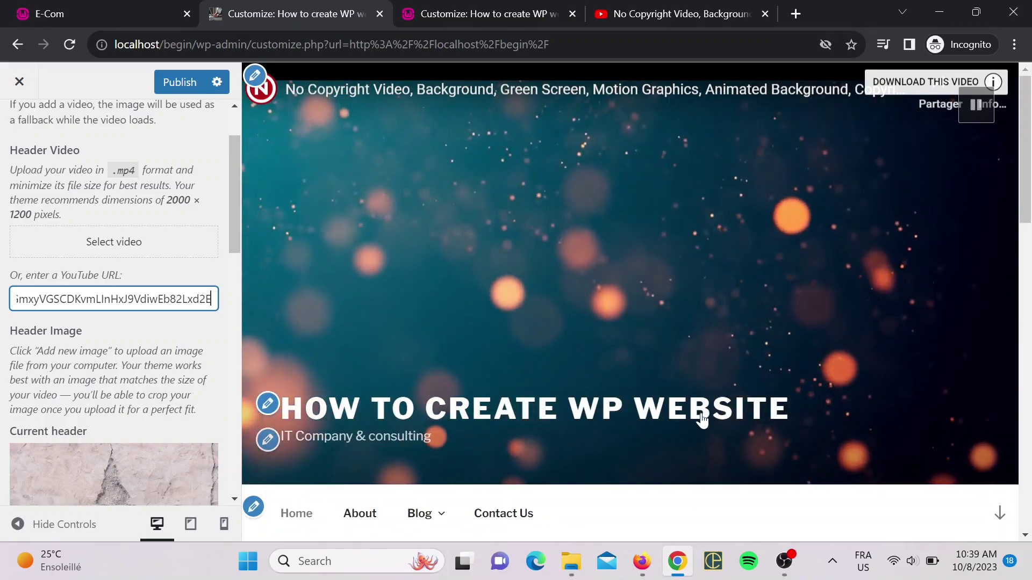
Delete the YouTube URL from the Header Video settings
scroll(172, 388, down, 8)
scroll(172, 371, up, 3)
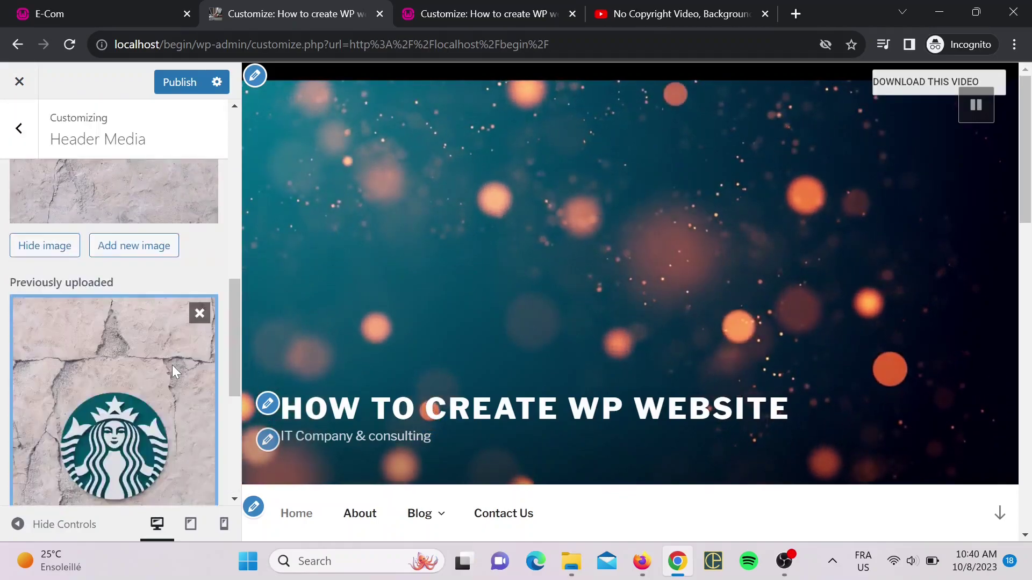
scroll(172, 371, up, 5)
triple_click(113, 380)
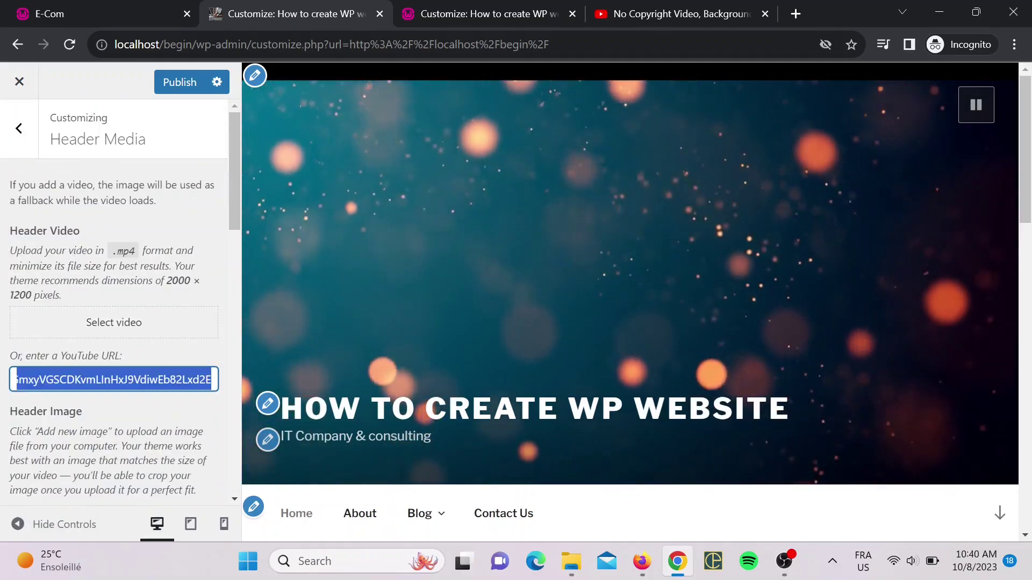
key(BackSpace)
scroll(200, 330, down, 4)
scroll(200, 329, up, 4)
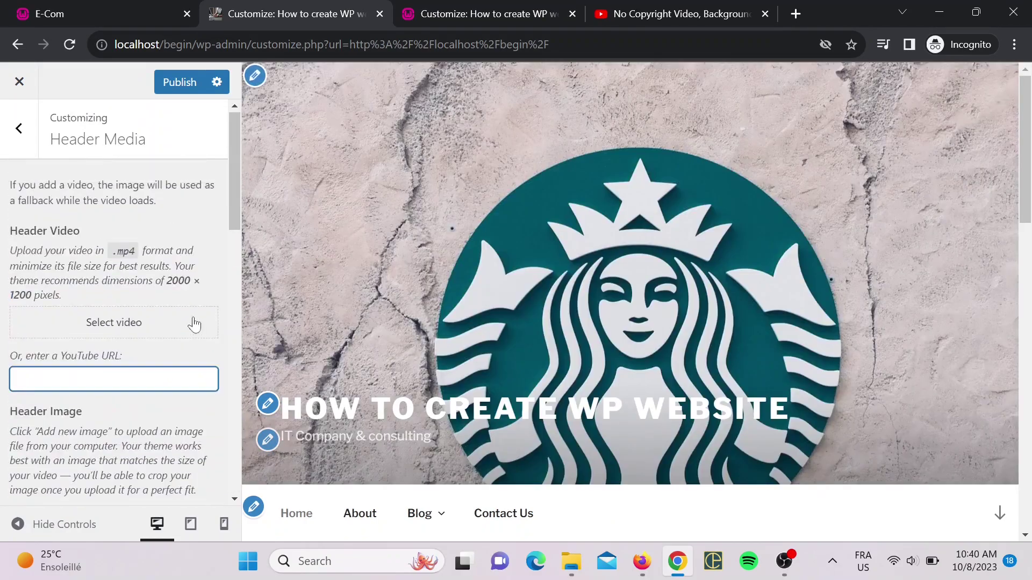
Open and close the header video's media library selection, and look over the remaining header image options
click(132, 324)
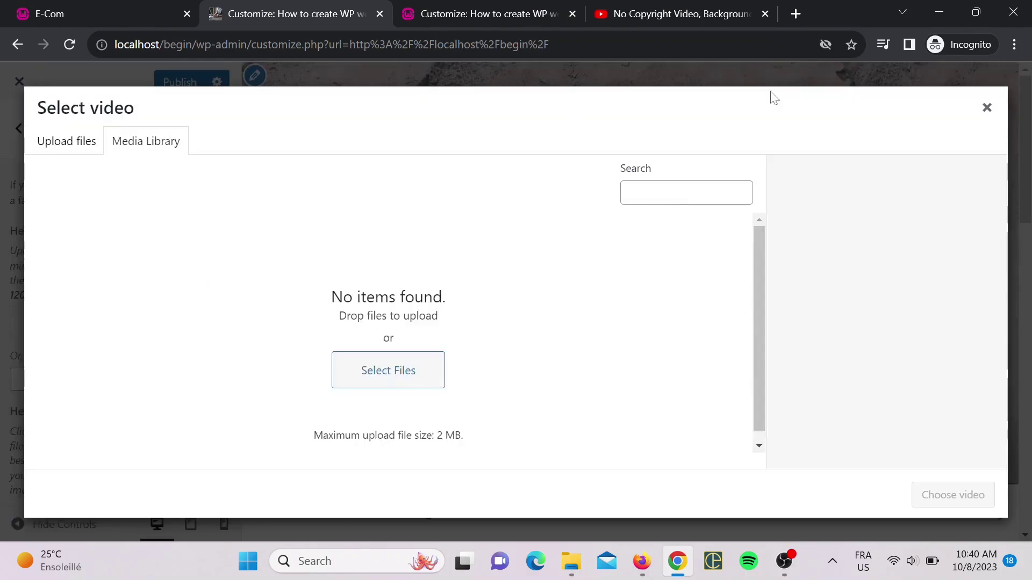
click(987, 108)
scroll(107, 309, down, 9)
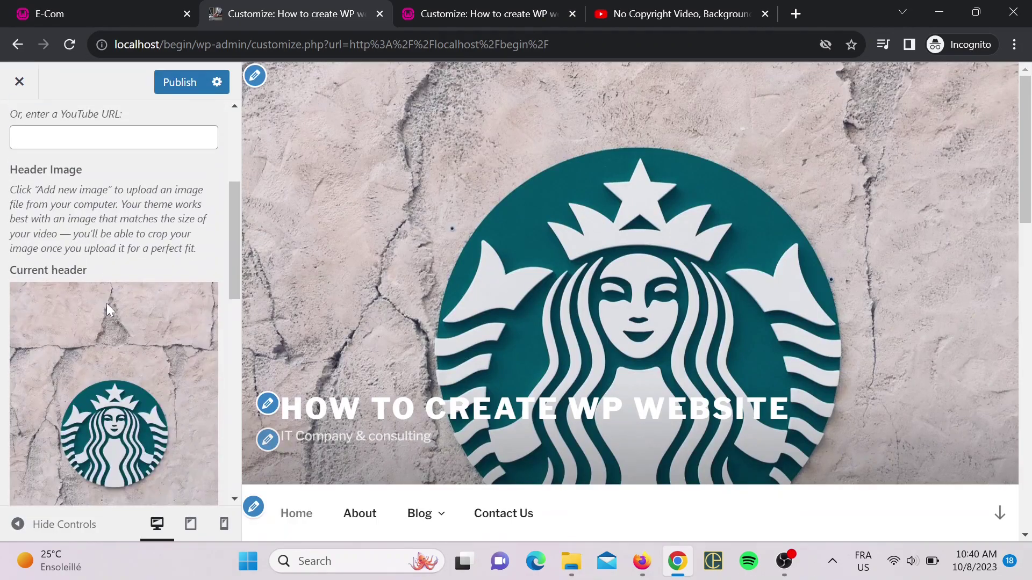
scroll(107, 309, down, 5)
scroll(105, 317, up, 10)
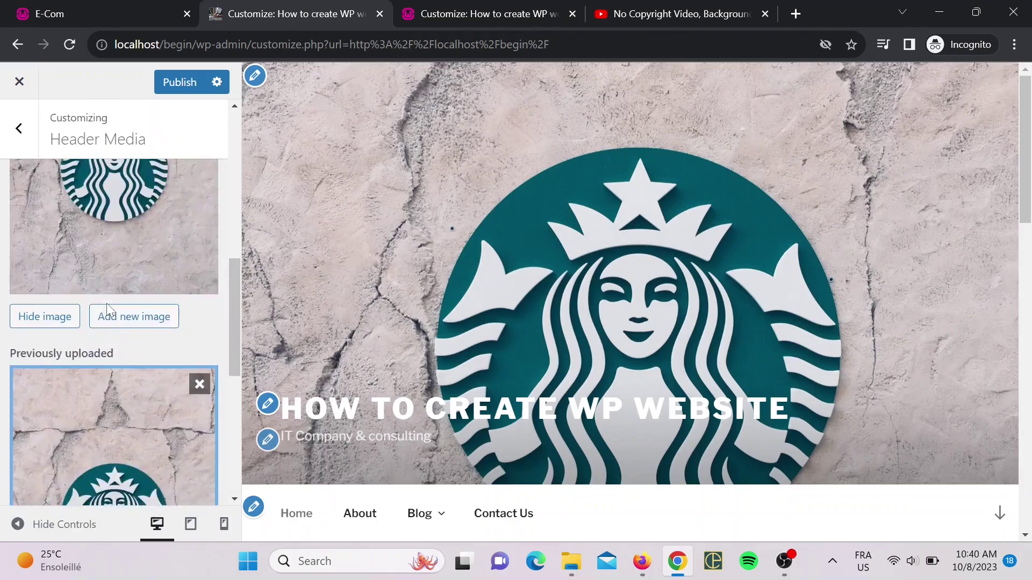
scroll(93, 207, up, 3)
Leave Header Media and view the Menus settings with the existing menus and menu locations
click(19, 129)
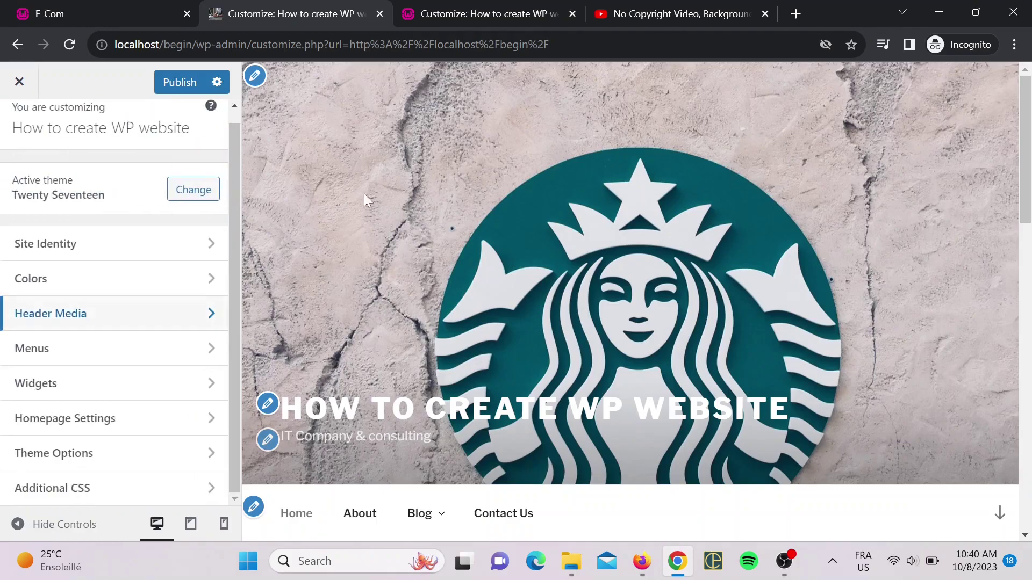
click(115, 349)
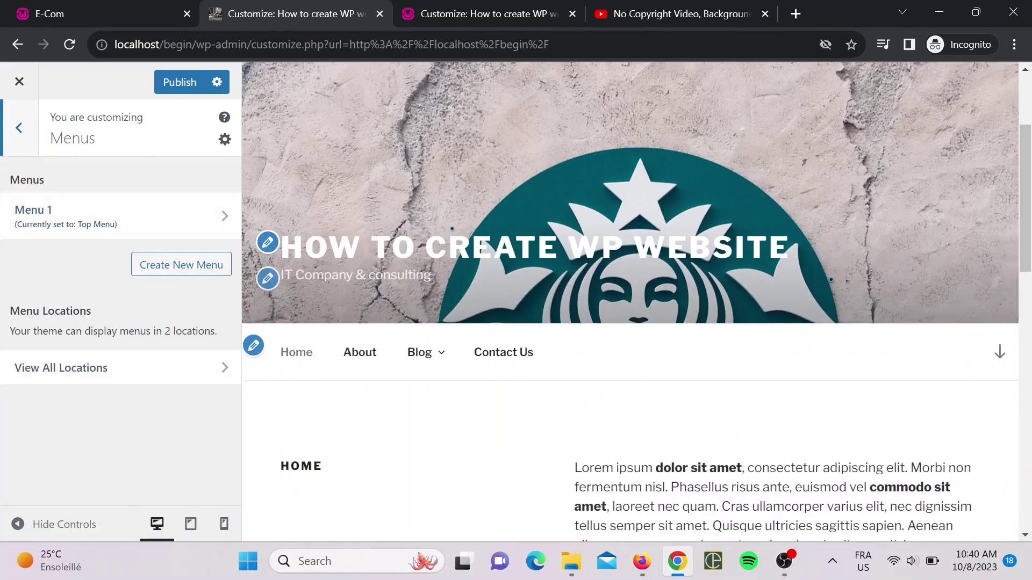
click(32, 151)
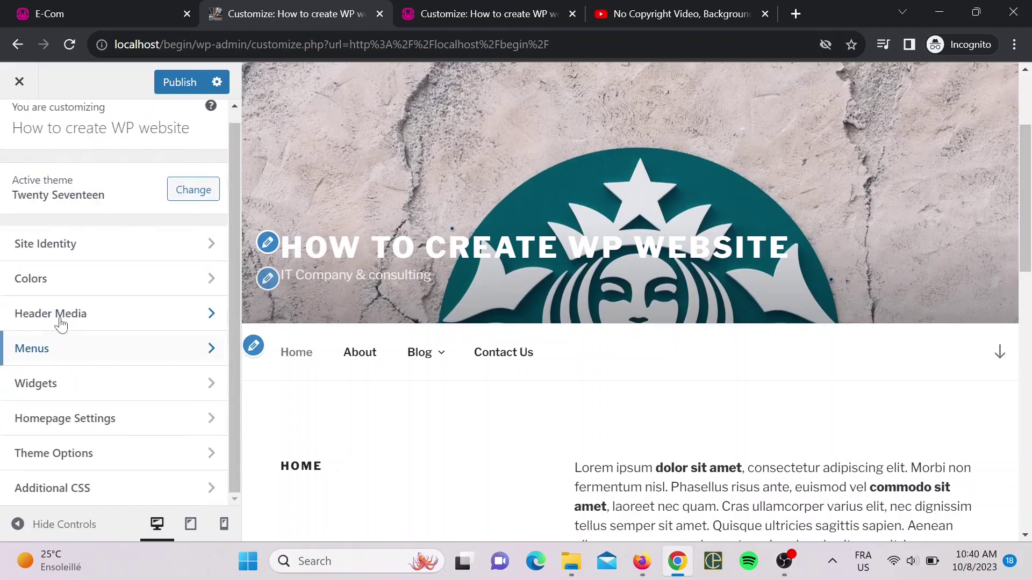
Examine the Footer 1 area in the Widgets settings and return to the list of widget areas
click(94, 388)
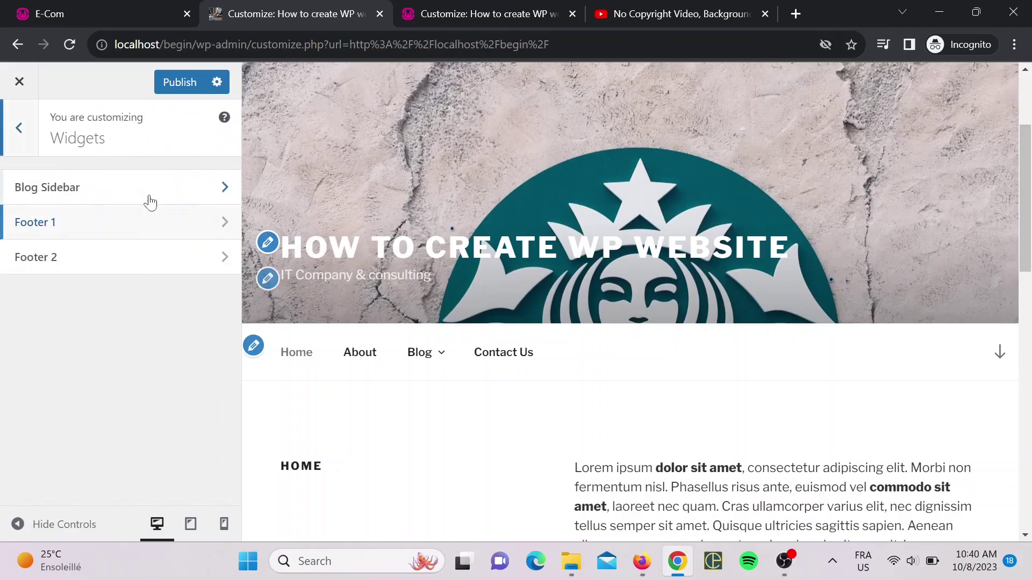
click(158, 225)
scroll(205, 376, down, 3)
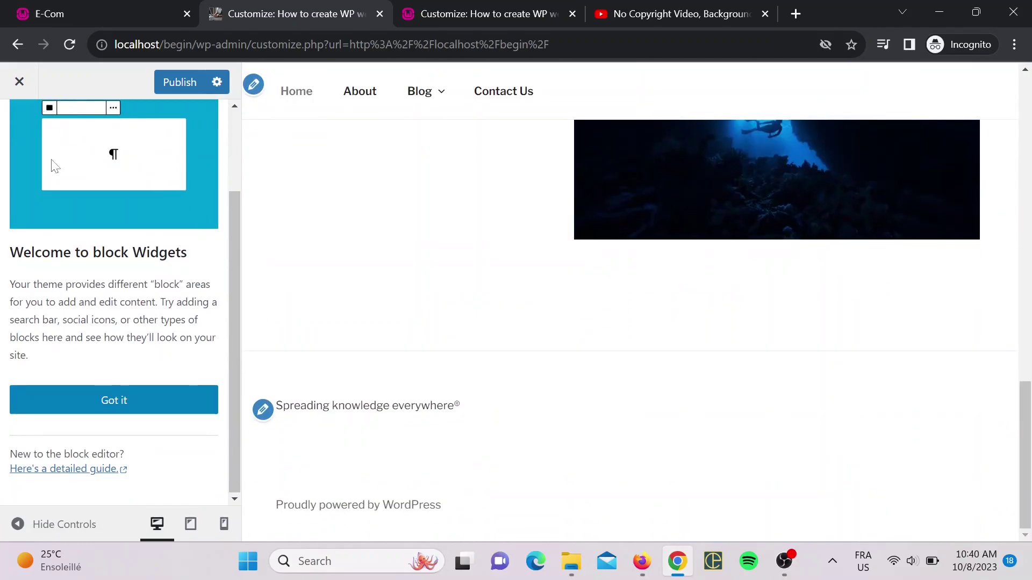
scroll(65, 215, up, 3)
click(21, 131)
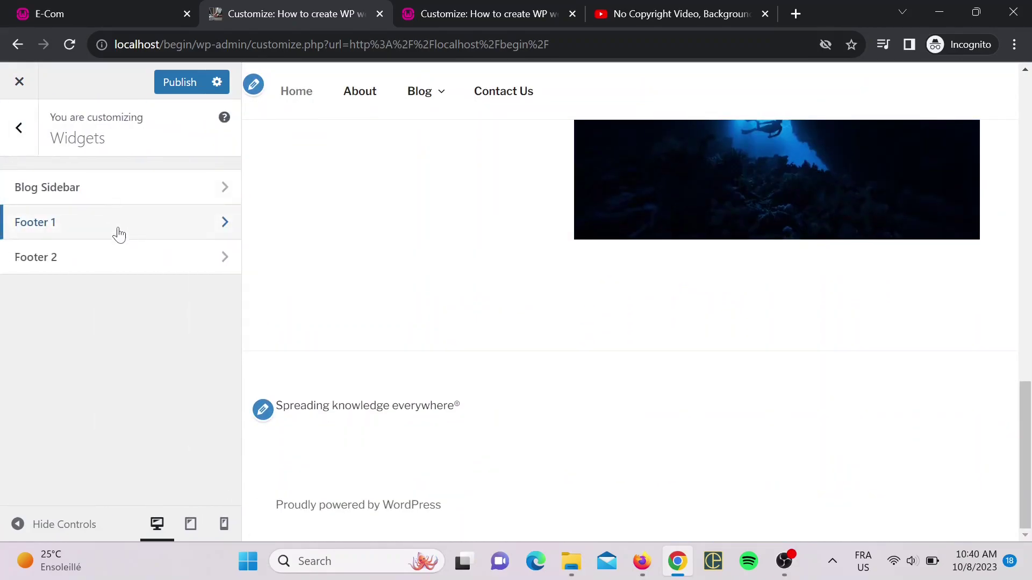
Open the Blog Sidebar widget area and load the WordPress blog category in the site preview
click(117, 196)
mouse_move(429, 87)
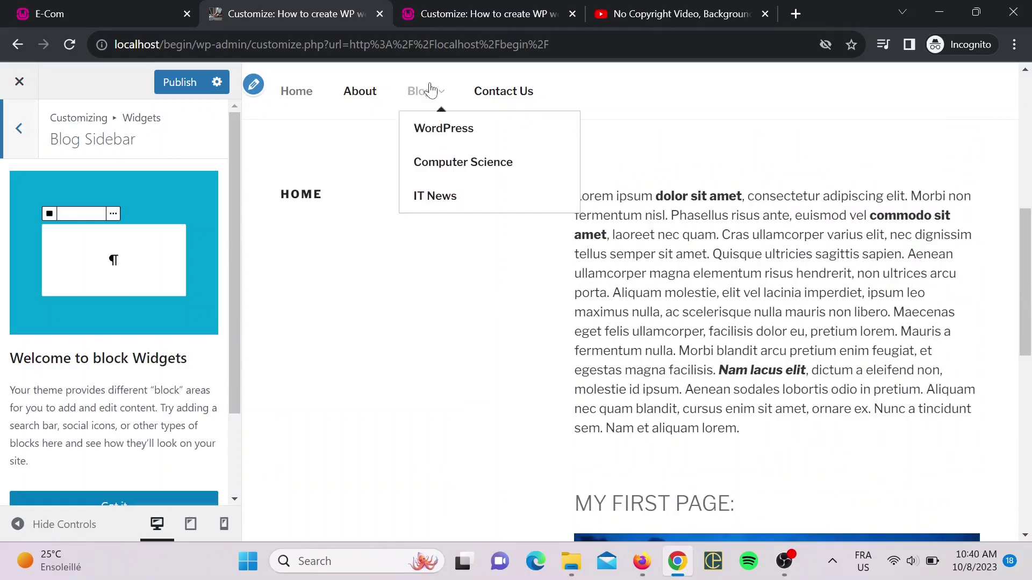
click(454, 135)
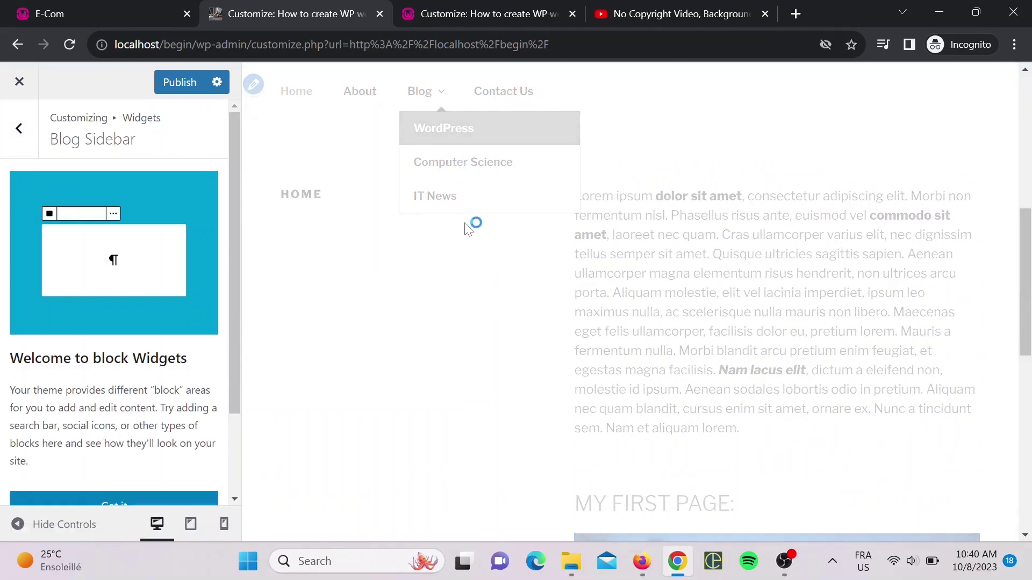
Examine the Blog Sidebar widgets beside the WordPress category posts in the preview and return to the main customizer sections
scroll(811, 385, down, 10)
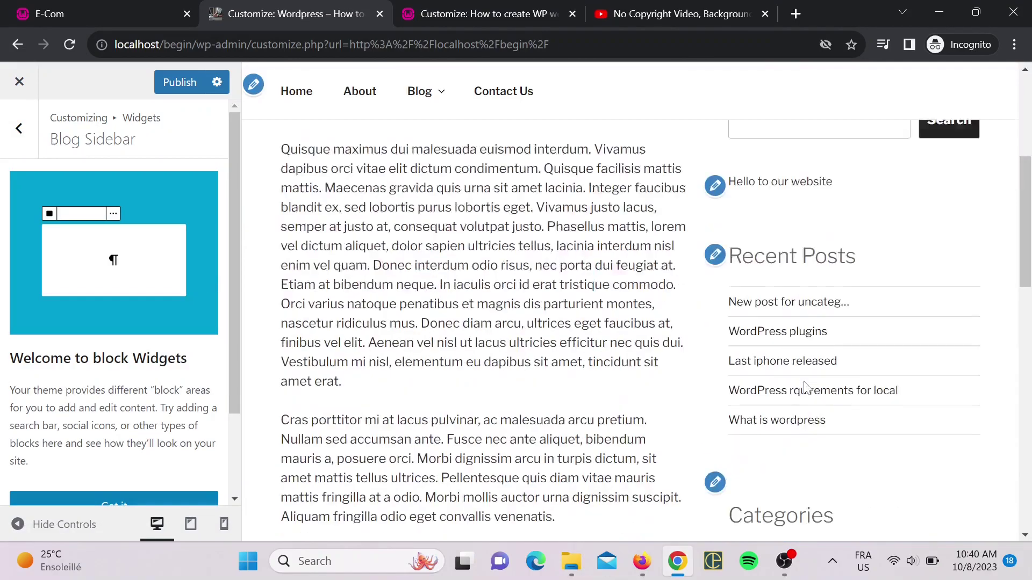
scroll(22, 307, down, 2)
scroll(59, 301, up, 2)
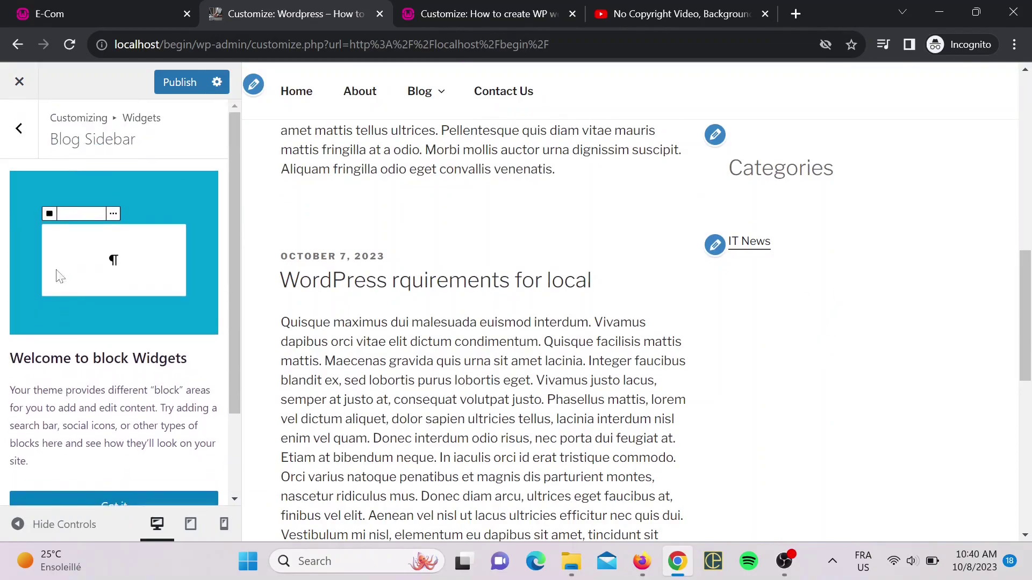
click(19, 125)
click(18, 127)
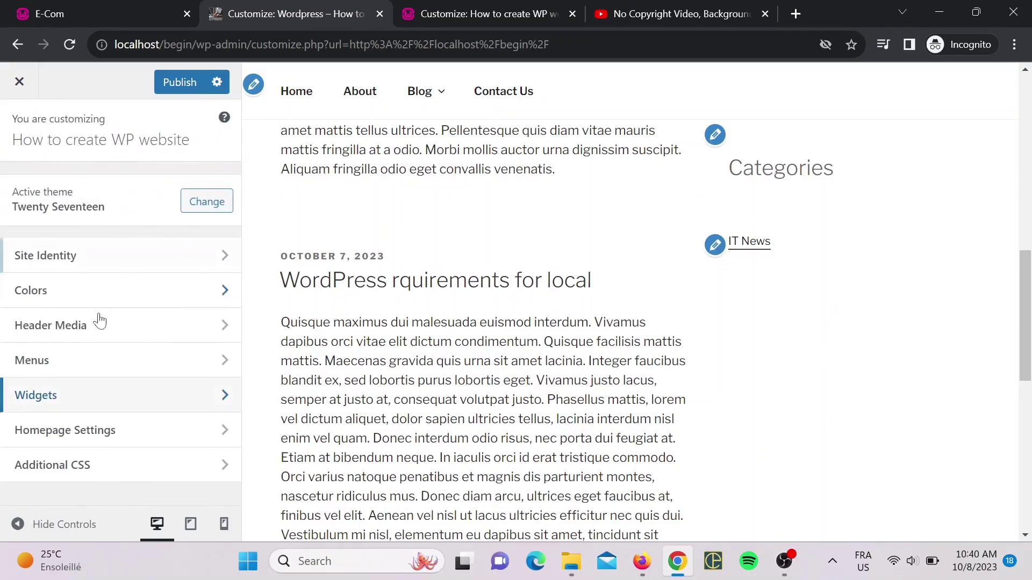
Review the homepage display and page assignment options in Homepage Settings and return to the main customizer sections
click(193, 442)
scroll(186, 338, down, 2)
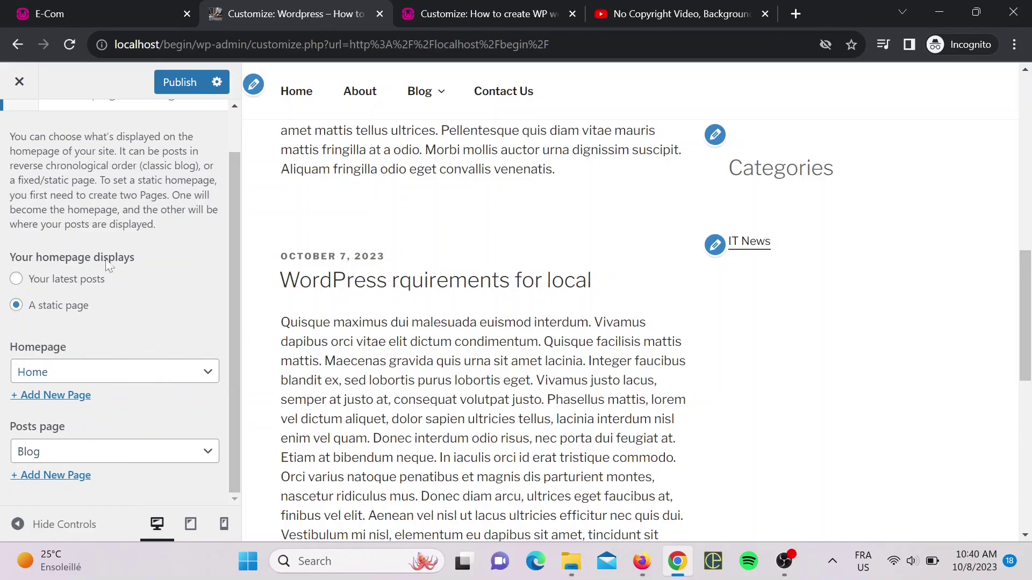
scroll(124, 327, up, 2)
click(30, 128)
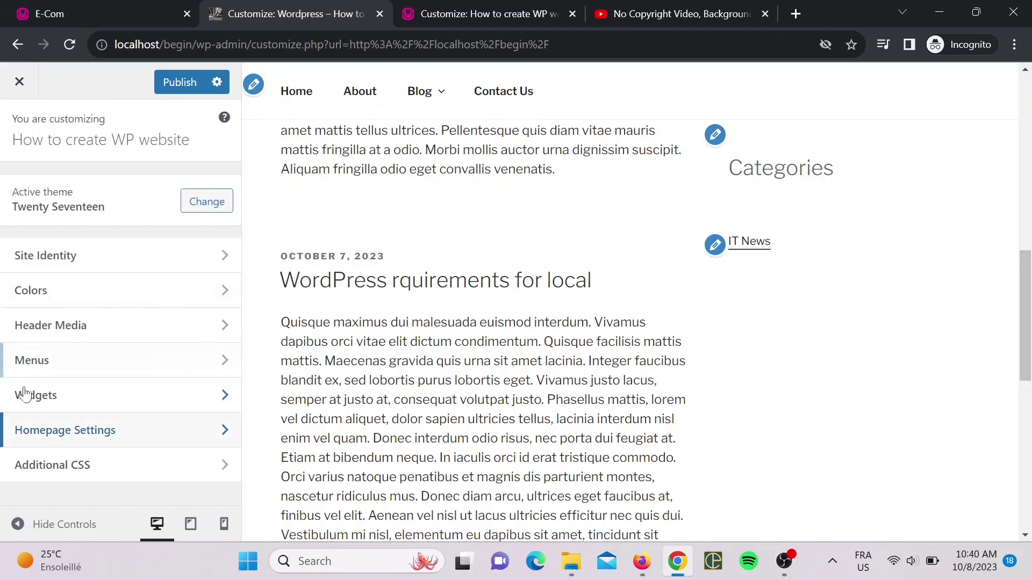
Examine the Additional CSS instructions and code editor, and return to the main customizer sections
click(106, 470)
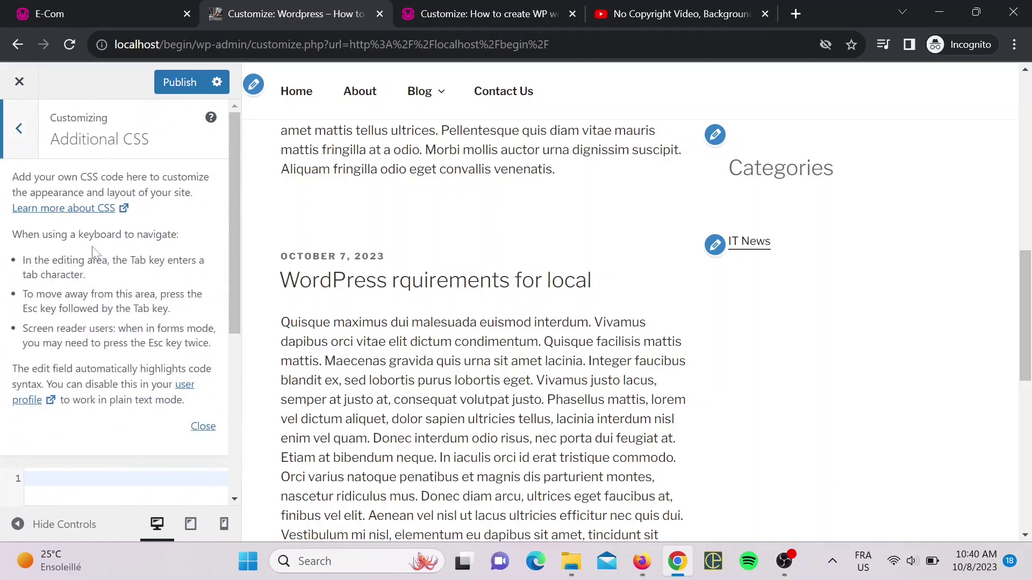
scroll(102, 295, down, 4)
scroll(108, 341, up, 3)
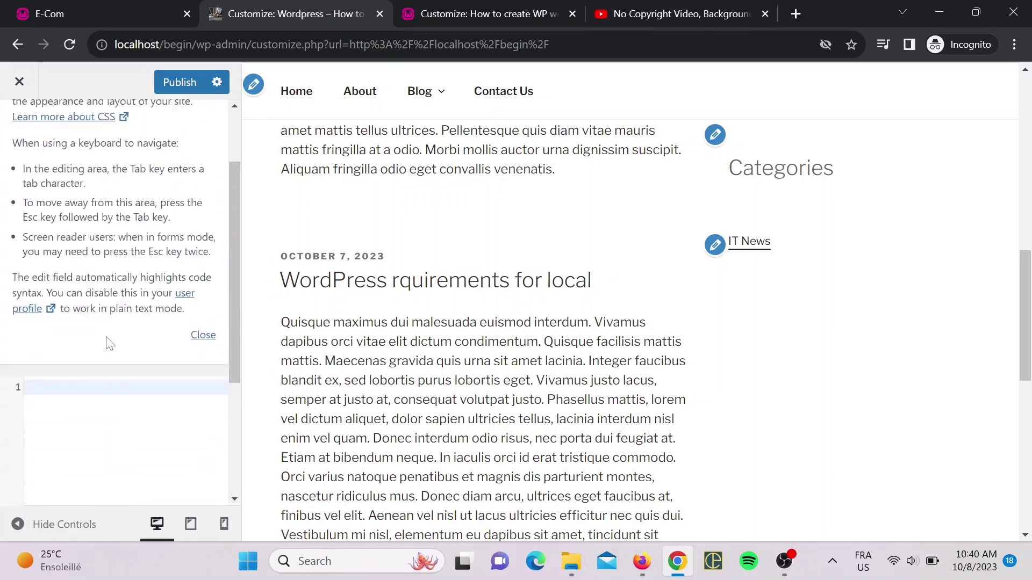
scroll(113, 285, up, 1)
scroll(131, 374, down, 2)
scroll(131, 374, up, 2)
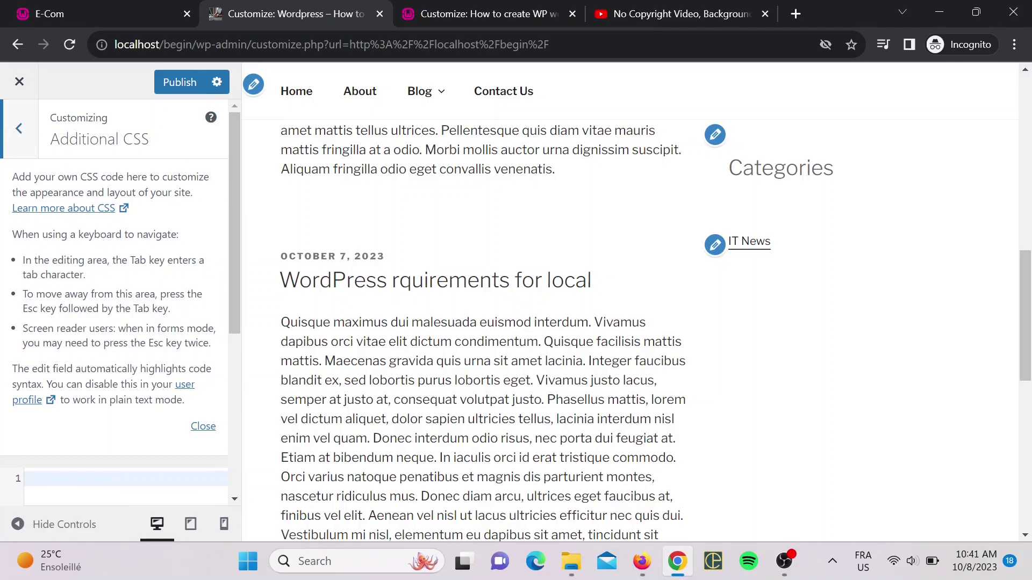
scroll(135, 354, down, 5)
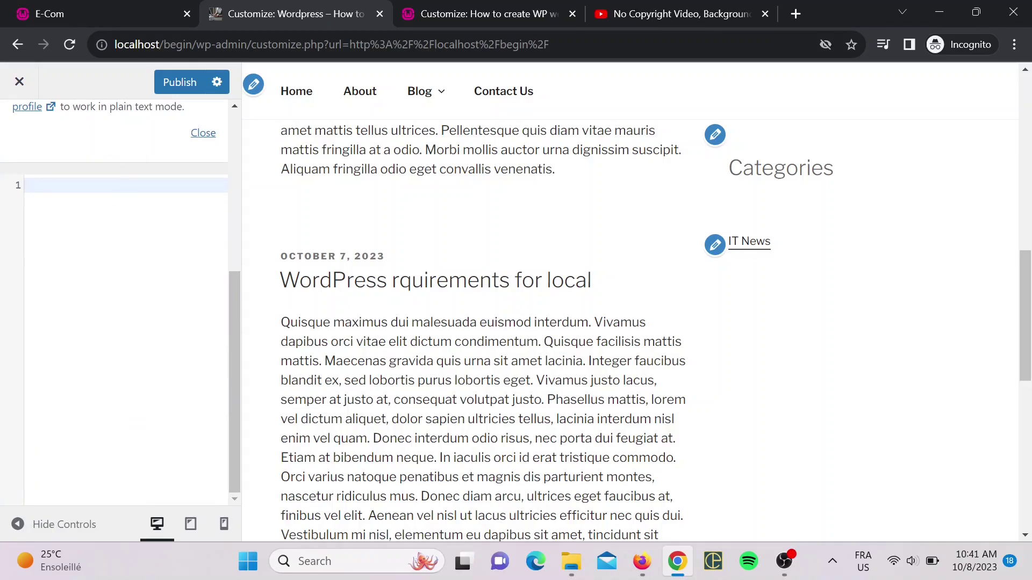
scroll(367, 353, down, 1)
scroll(368, 353, up, 2)
scroll(368, 353, down, 3)
scroll(368, 353, up, 3)
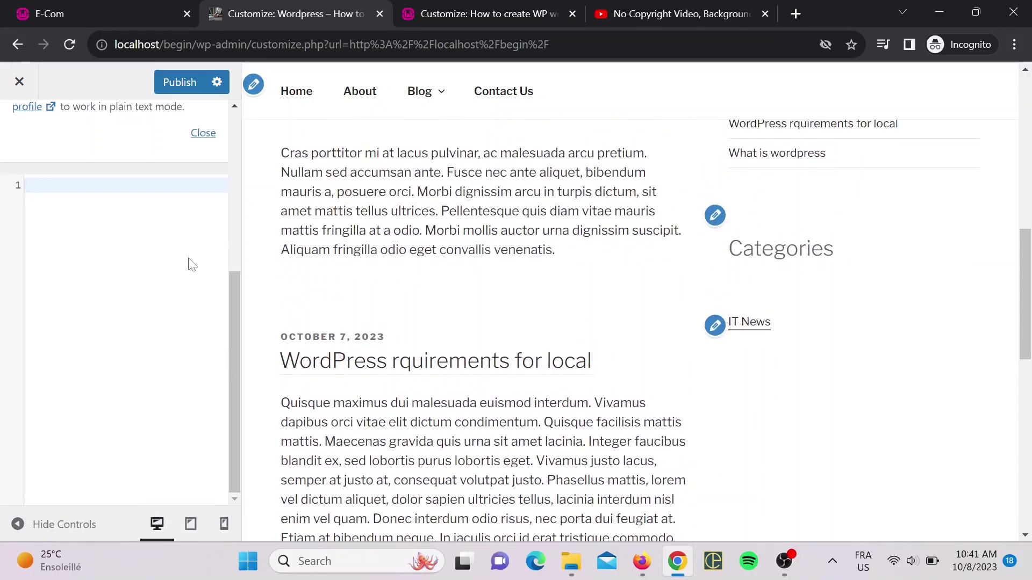
scroll(193, 265, up, 3)
scroll(193, 264, up, 3)
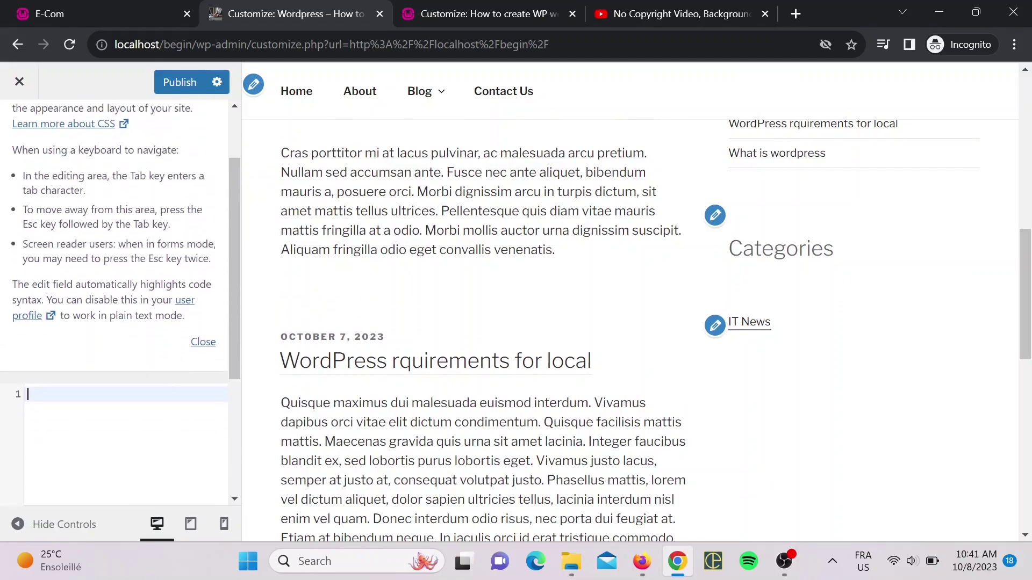
click(19, 131)
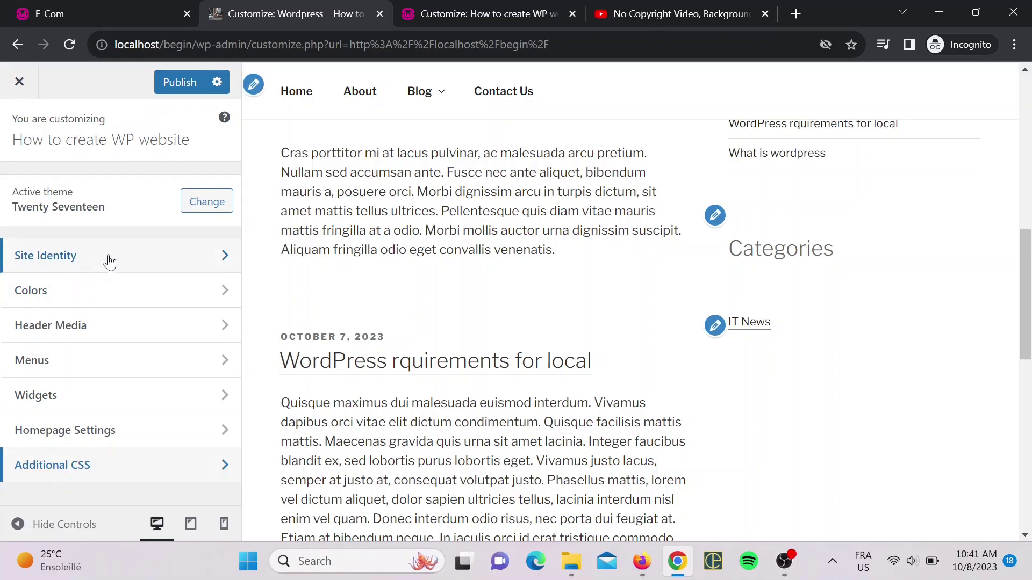
click(784, 571)
click(976, 399)
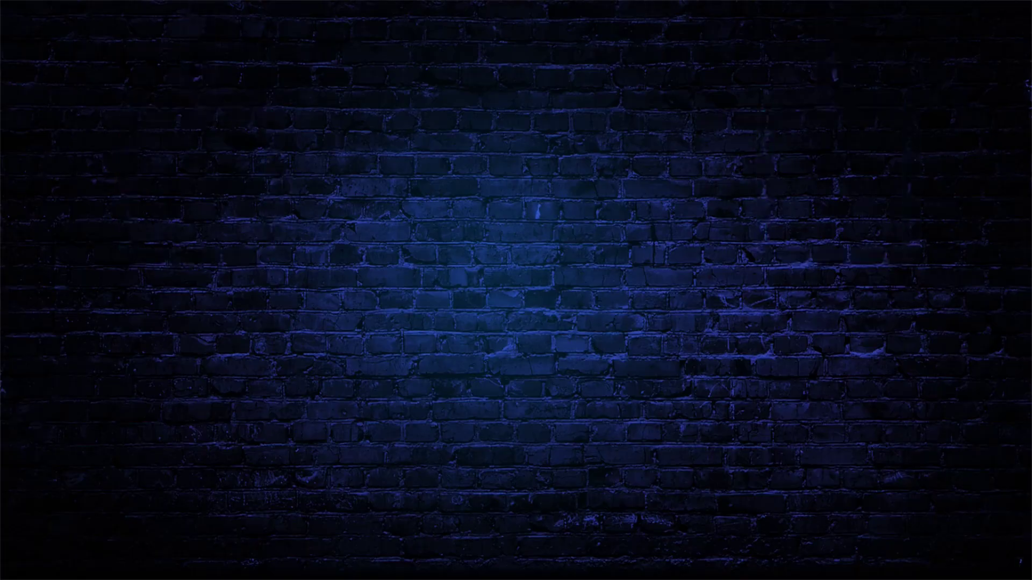